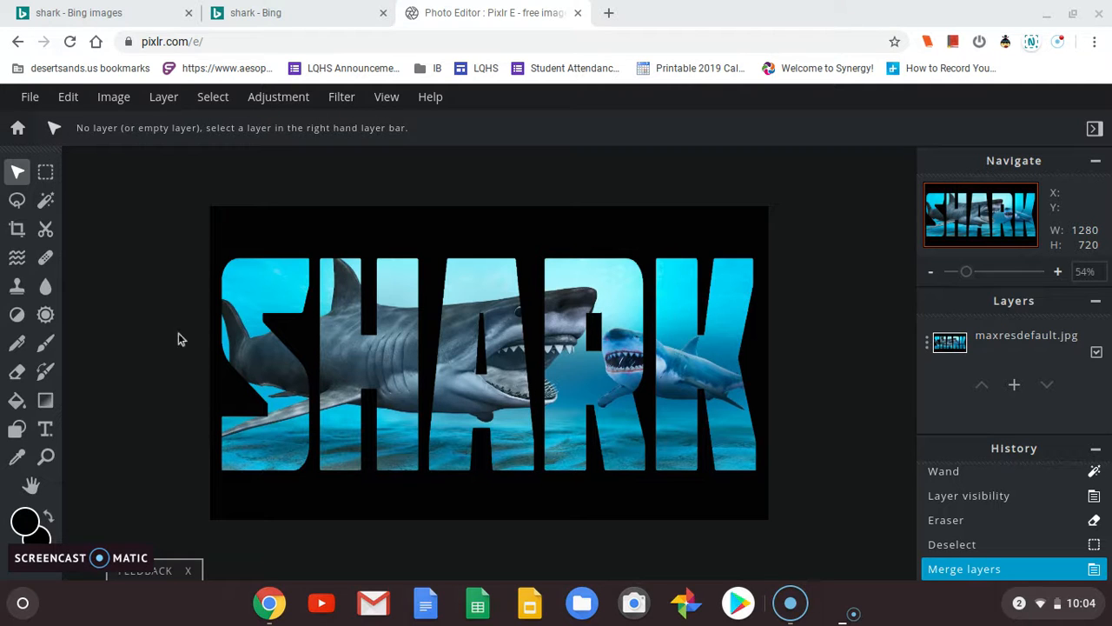
Step: Review the Bing shark image results, the selected shark picture and the finished SHARK text effect in the open browser tabs
left_click(132, 16)
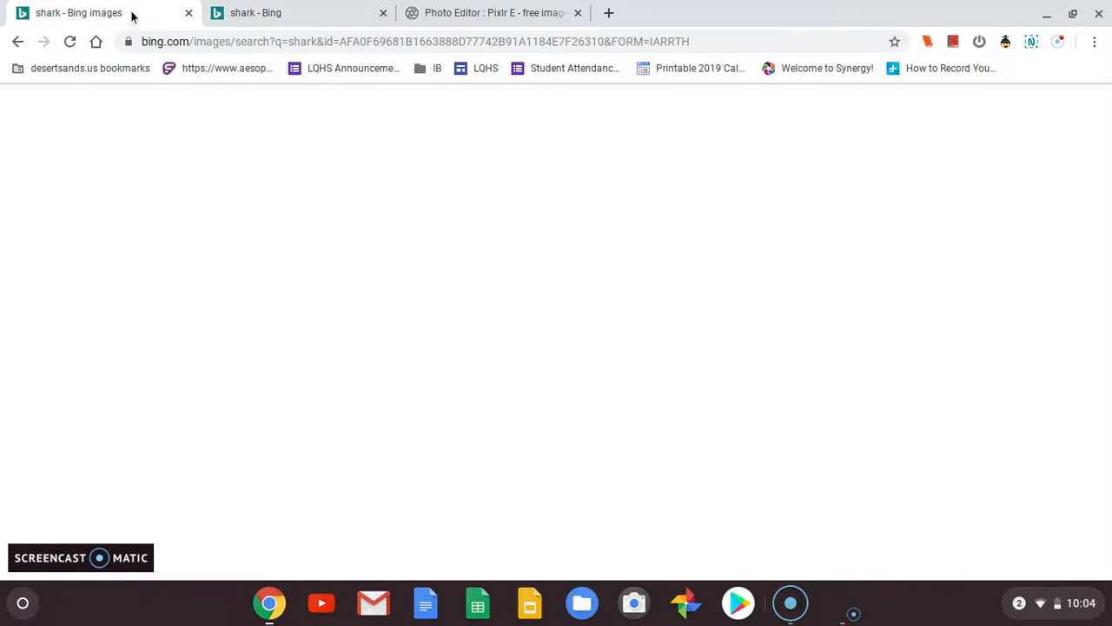
left_click(272, 15)
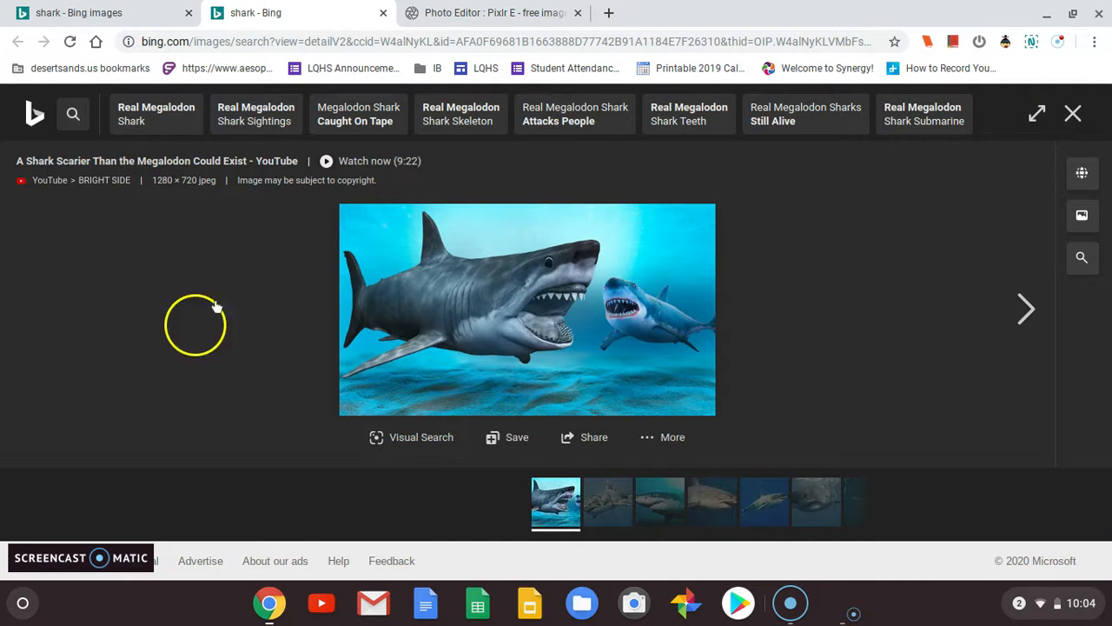
left_click(143, 17)
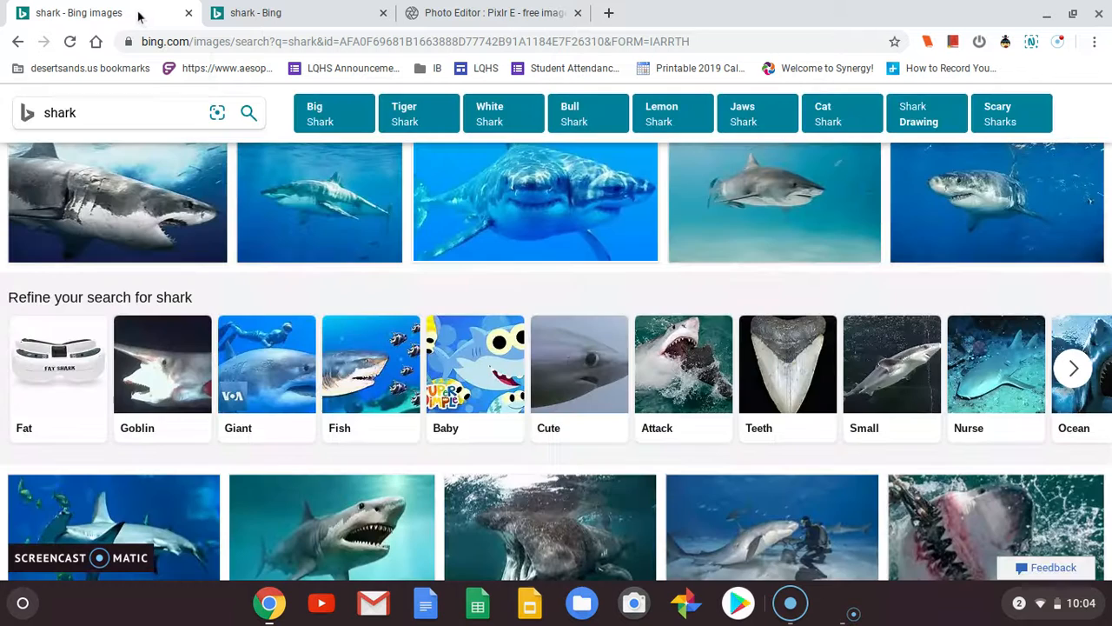
left_click(259, 14)
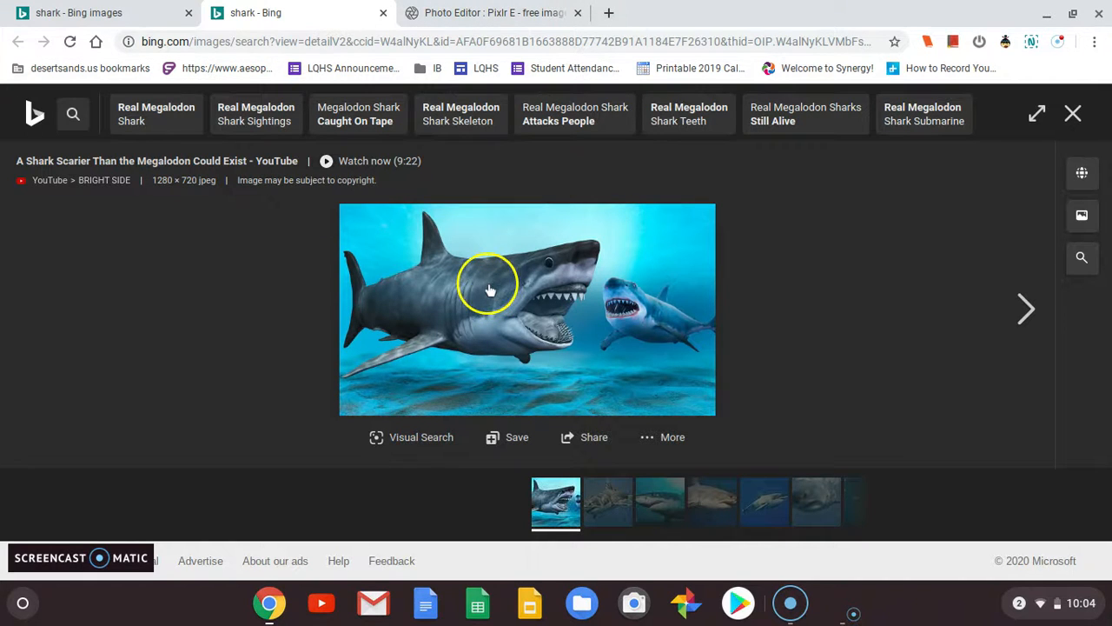
left_click(434, 14)
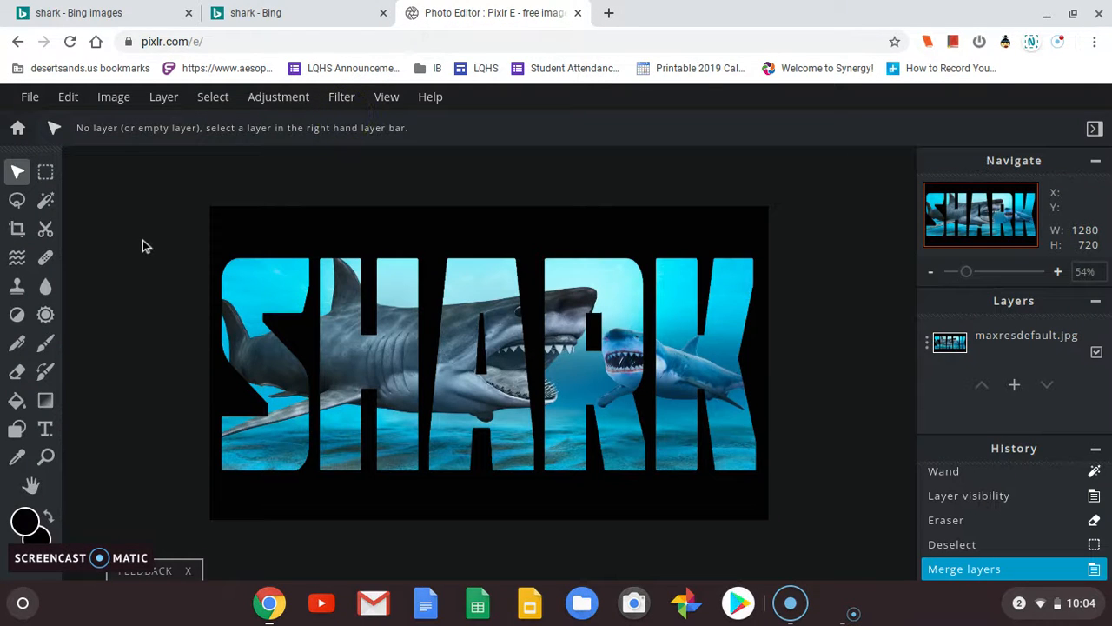
Step: Close the finished SHARK project, load pixlr.com in a new browser tab and open the Pixlr E editor
left_click(578, 14)
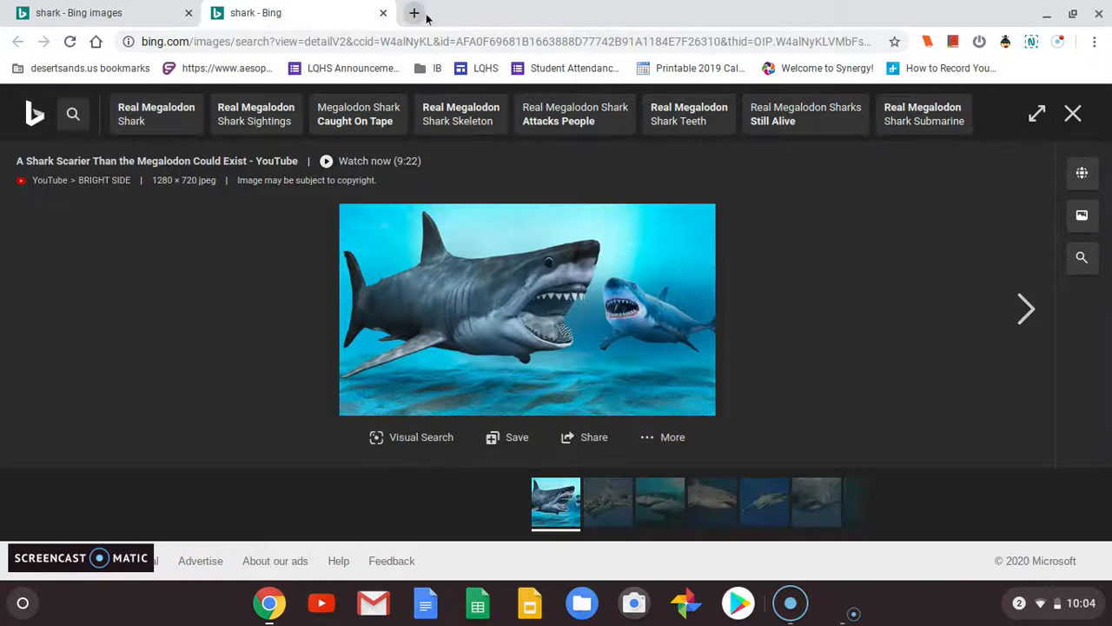
left_click(414, 14)
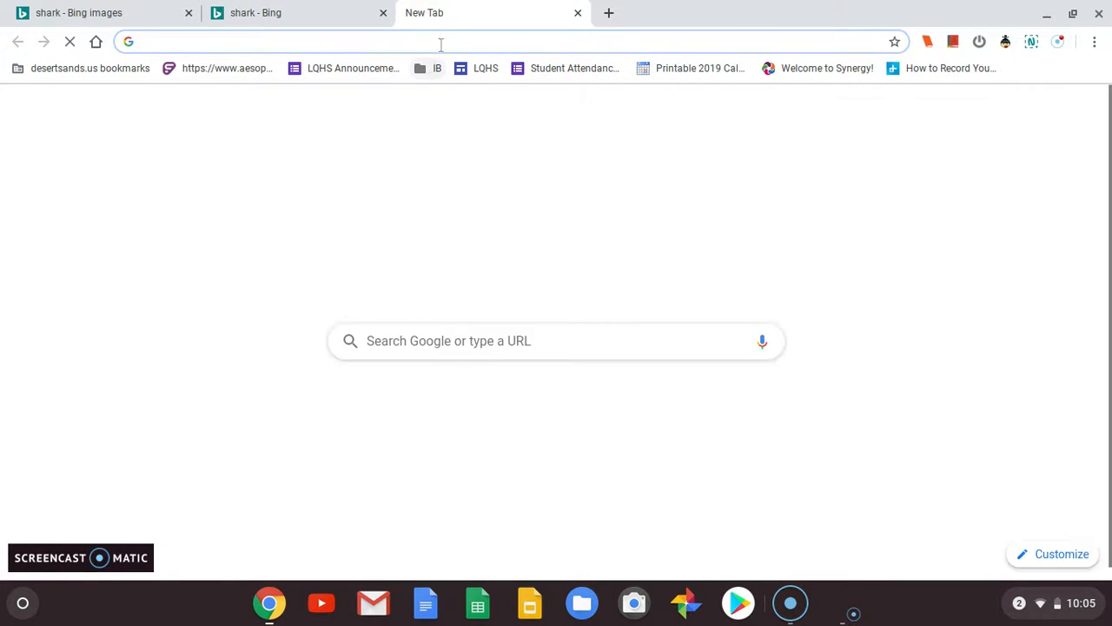
type("pixlr.c")
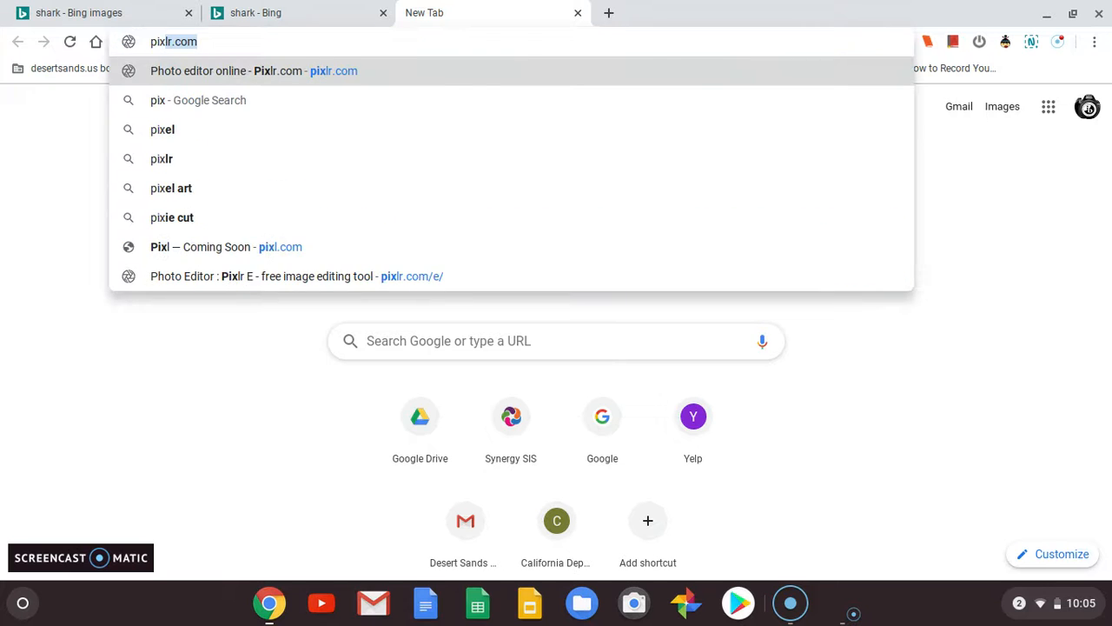
type("om")
key("Return")
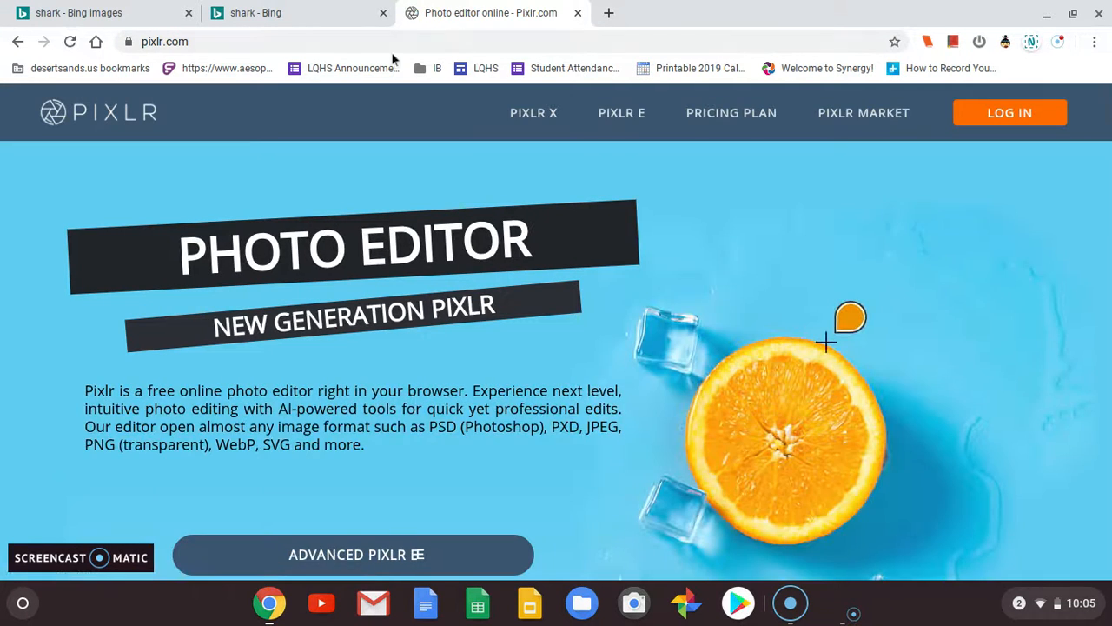
left_click(622, 120)
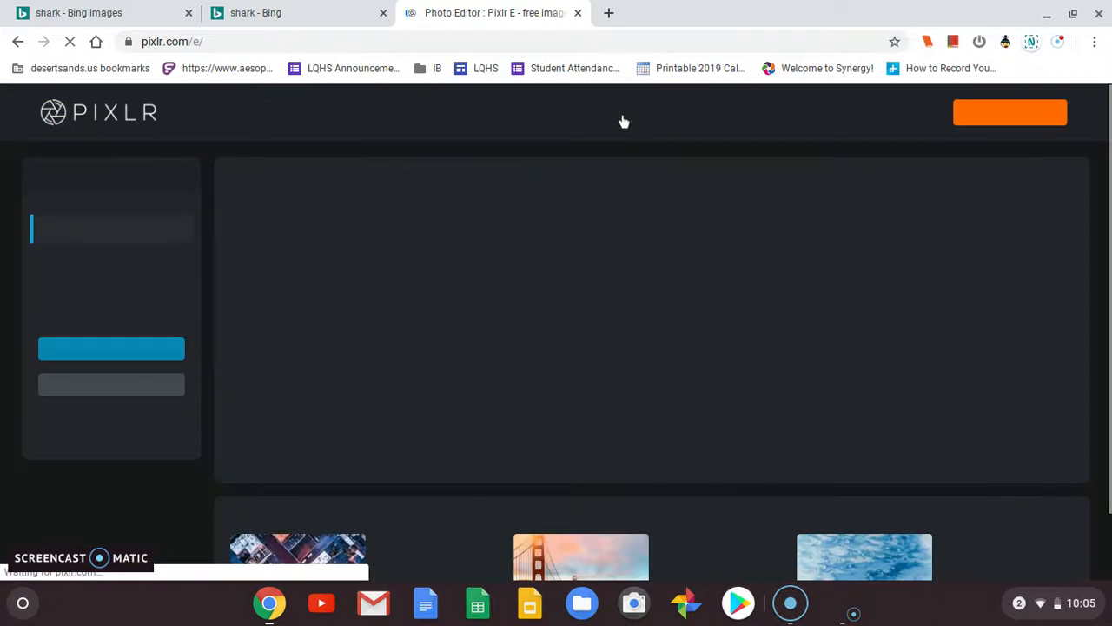
Step: Create a new untitled image from the Web 720p preset, 1280 x 720, without a background
left_click(94, 258)
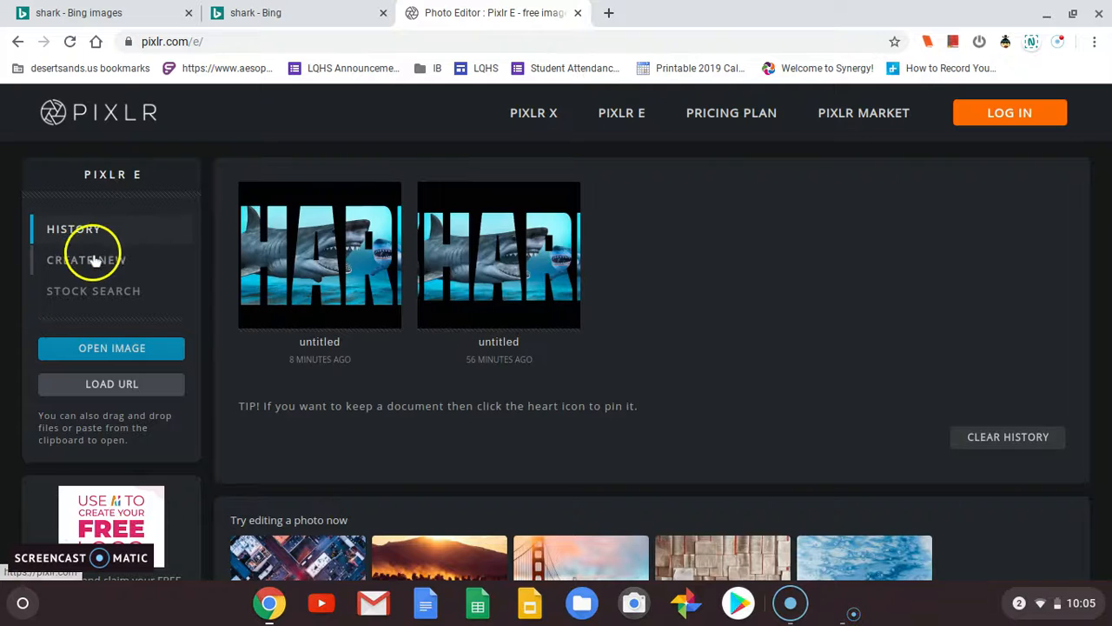
left_click(86, 265)
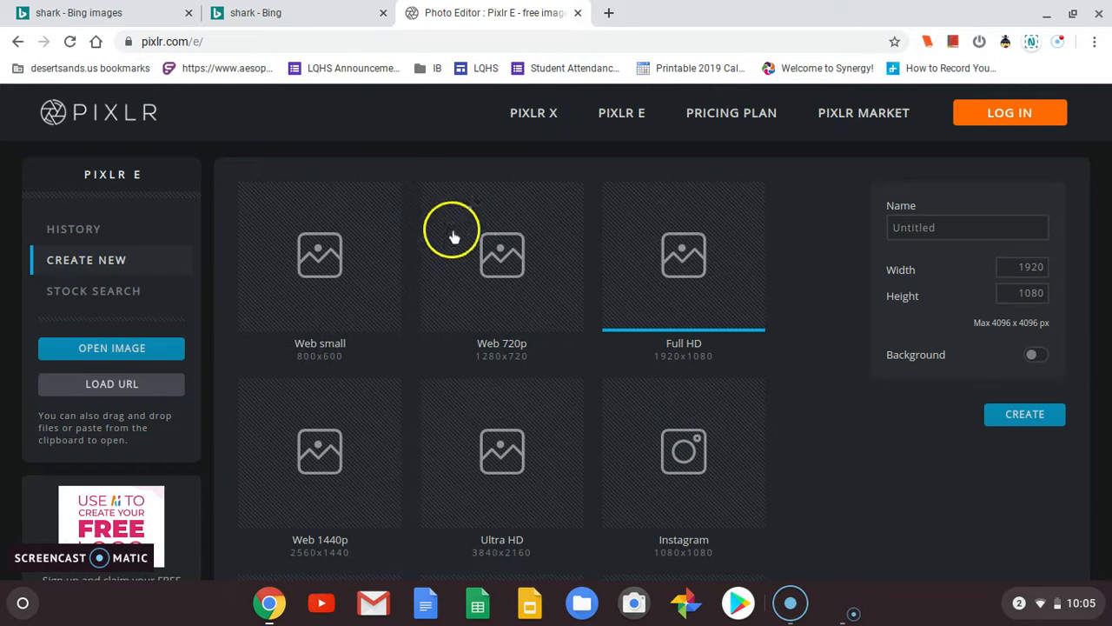
left_click(484, 265)
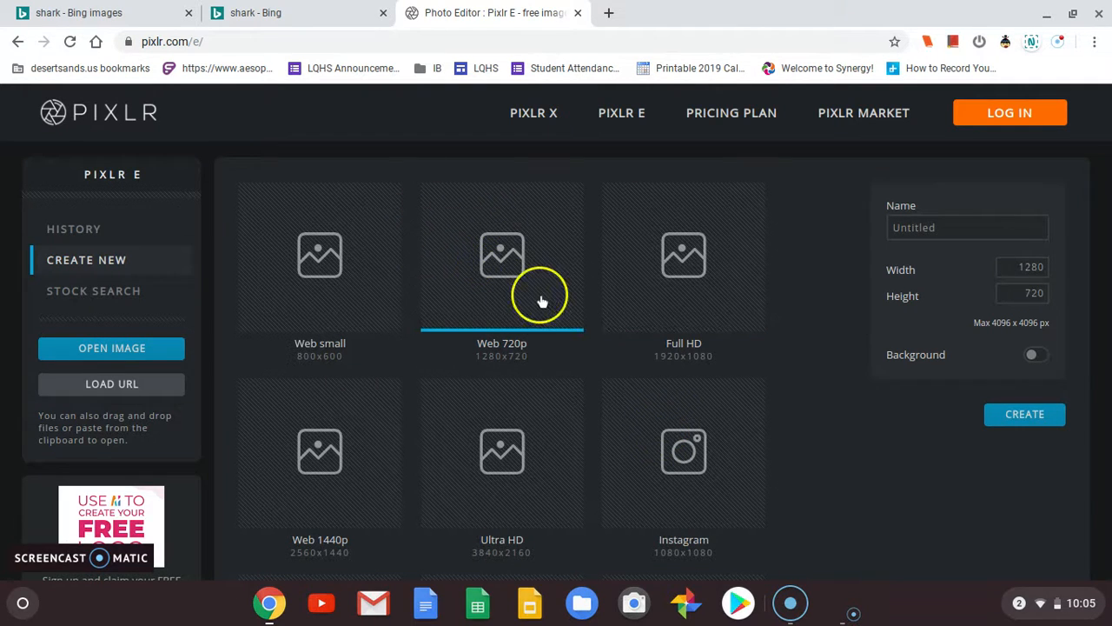
left_click(1022, 415)
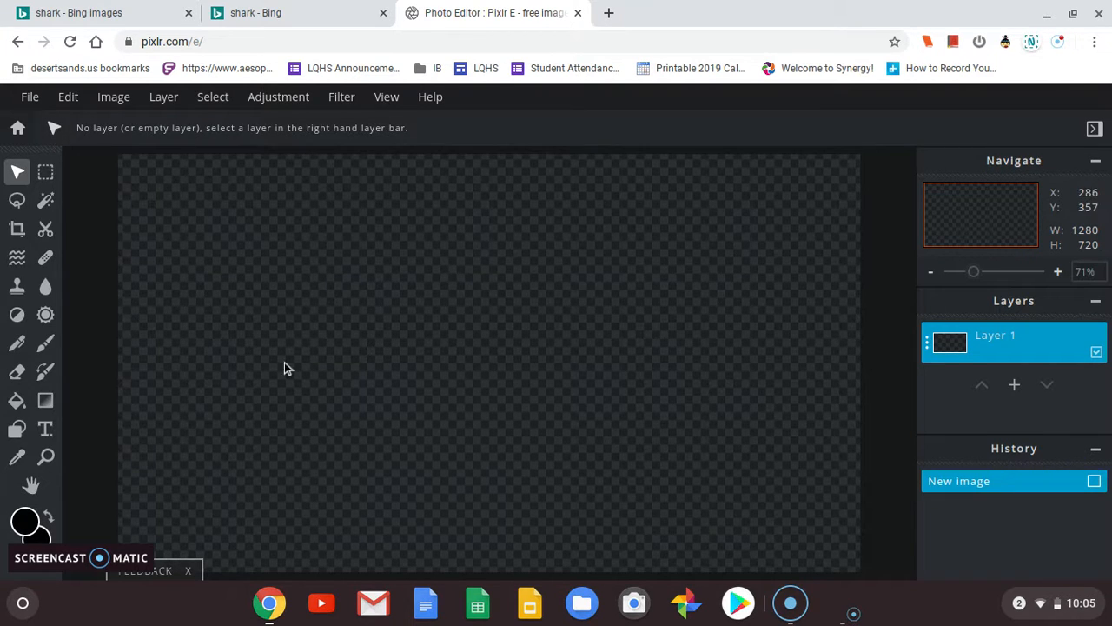
Step: Choose the black swatch as the foreground color and fill the whole empty Layer 1 with it
left_click(942, 341)
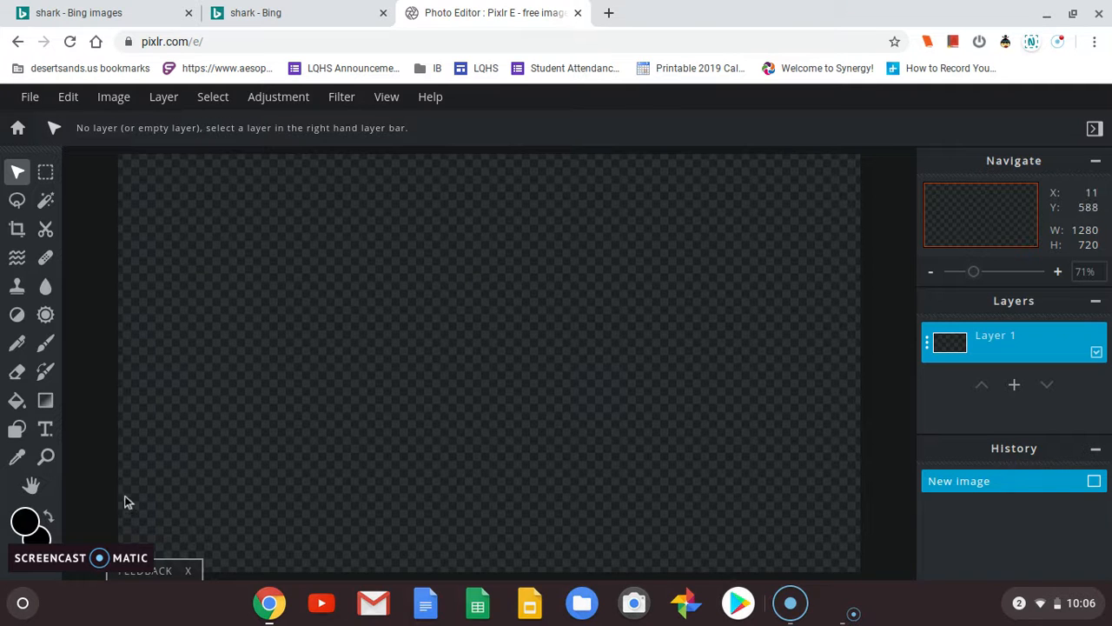
left_click(26, 526)
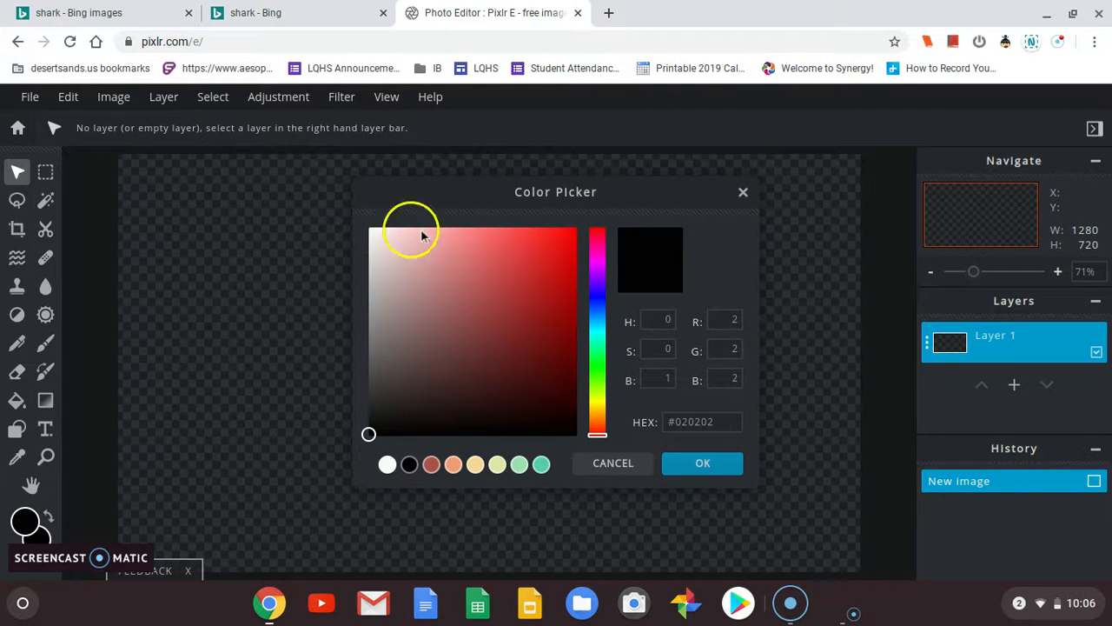
left_click_drag(604, 238, 597, 301)
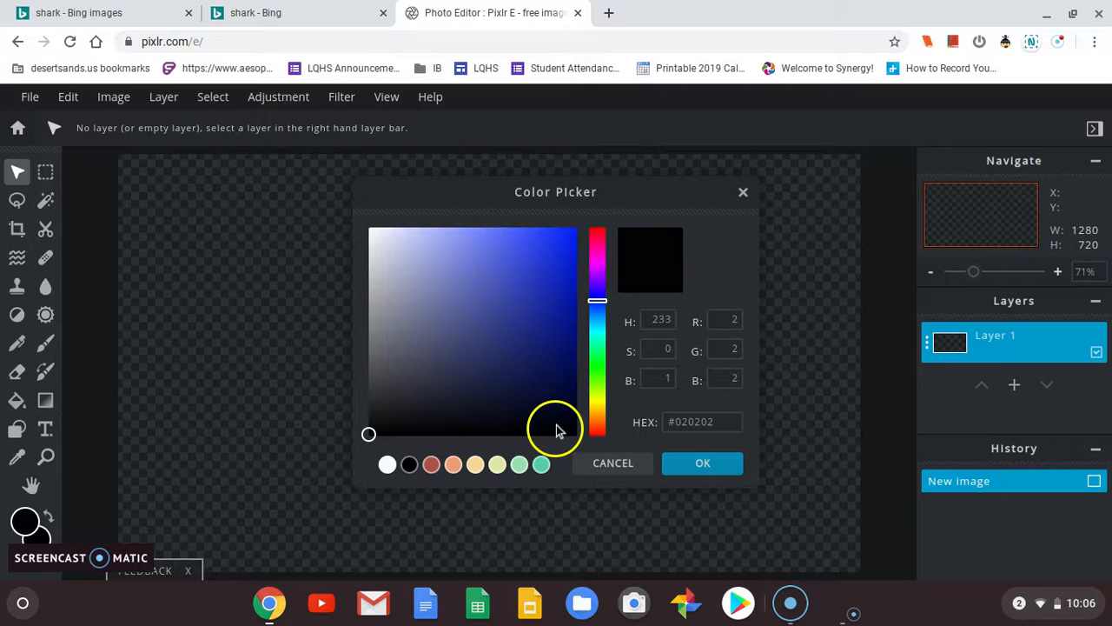
left_click(409, 464)
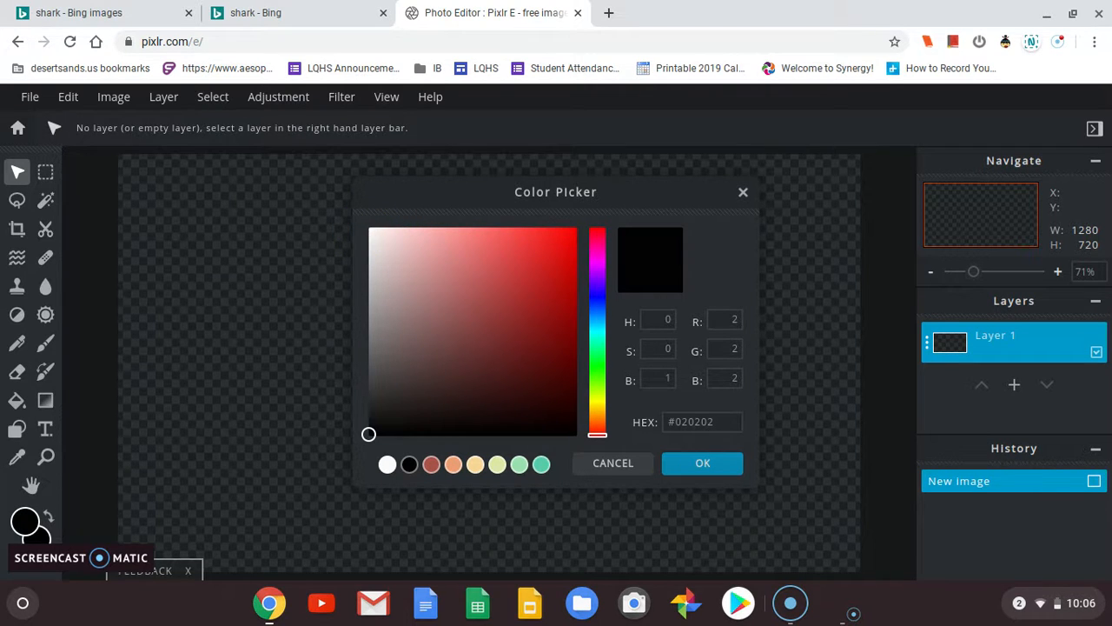
left_click(703, 464)
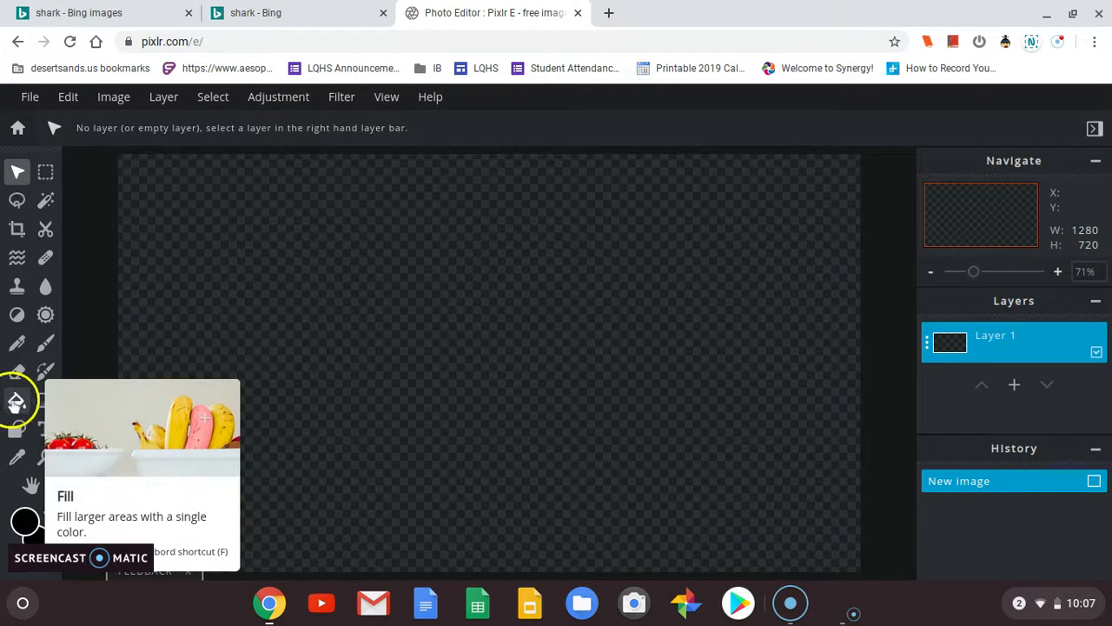
left_click(16, 401)
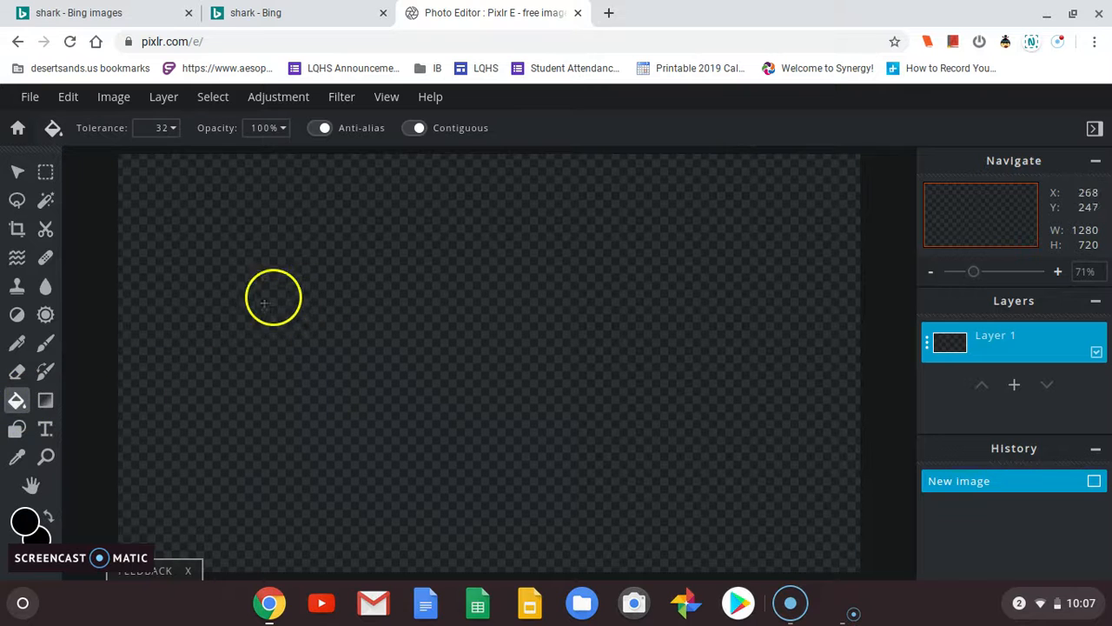
left_click(466, 291)
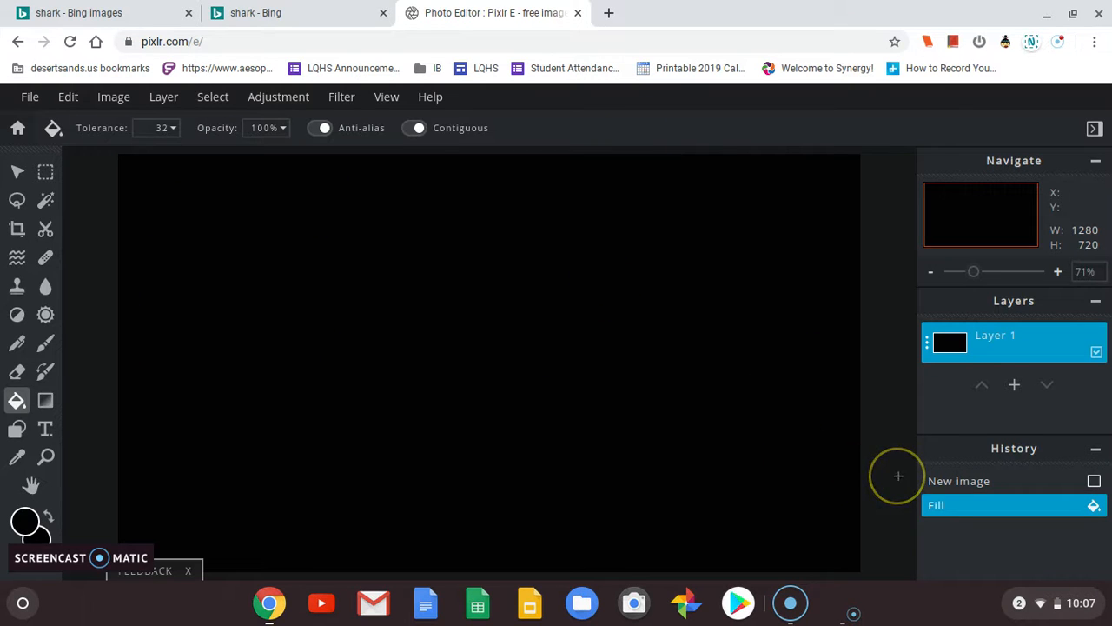
left_click(97, 203)
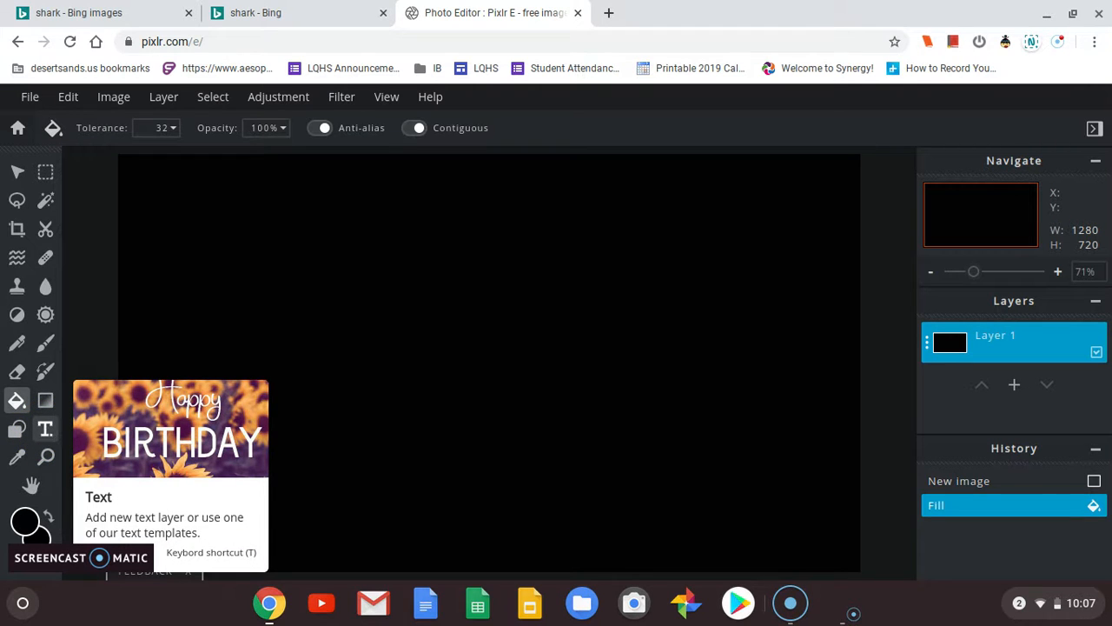
Step: Add a text layer reading SHARK in capital letters in place of the placeholder text
left_click(45, 426)
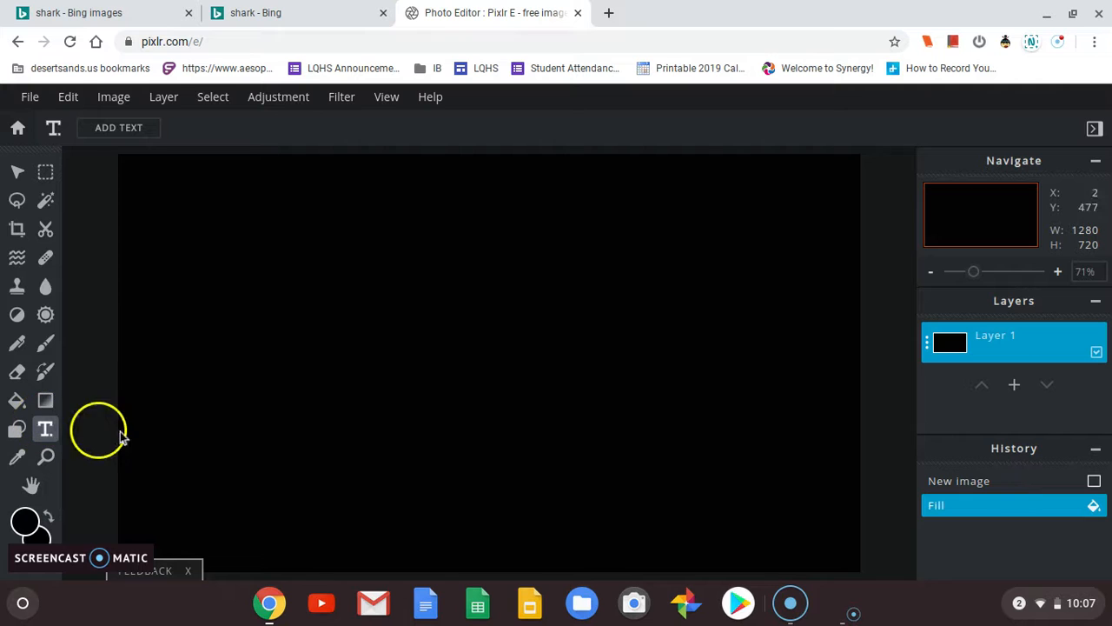
left_click(130, 130)
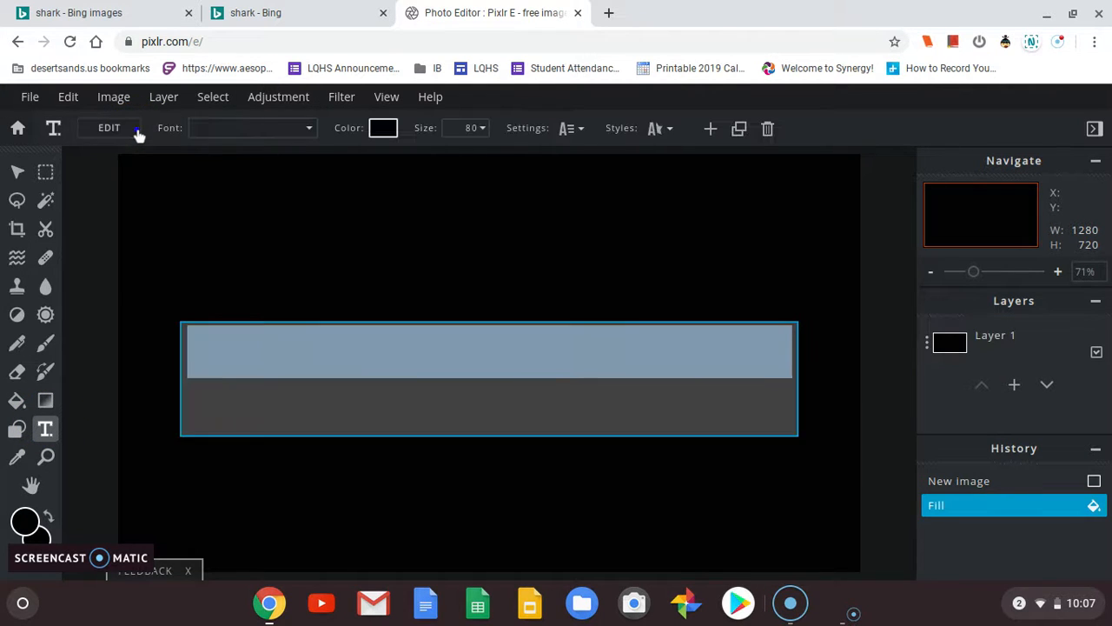
left_click(149, 145)
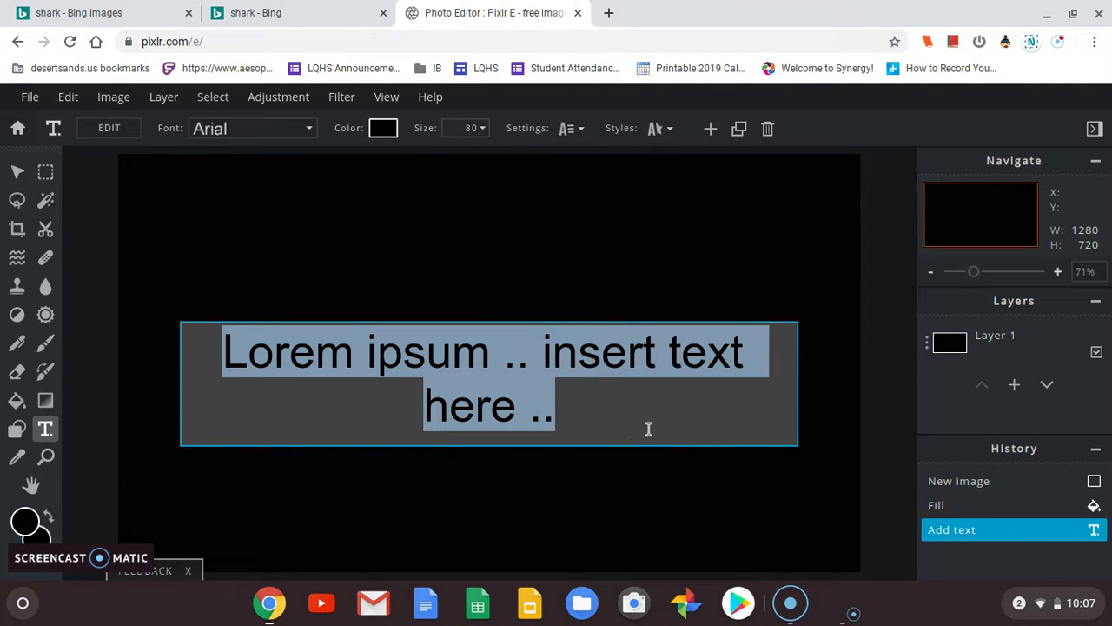
type("word")
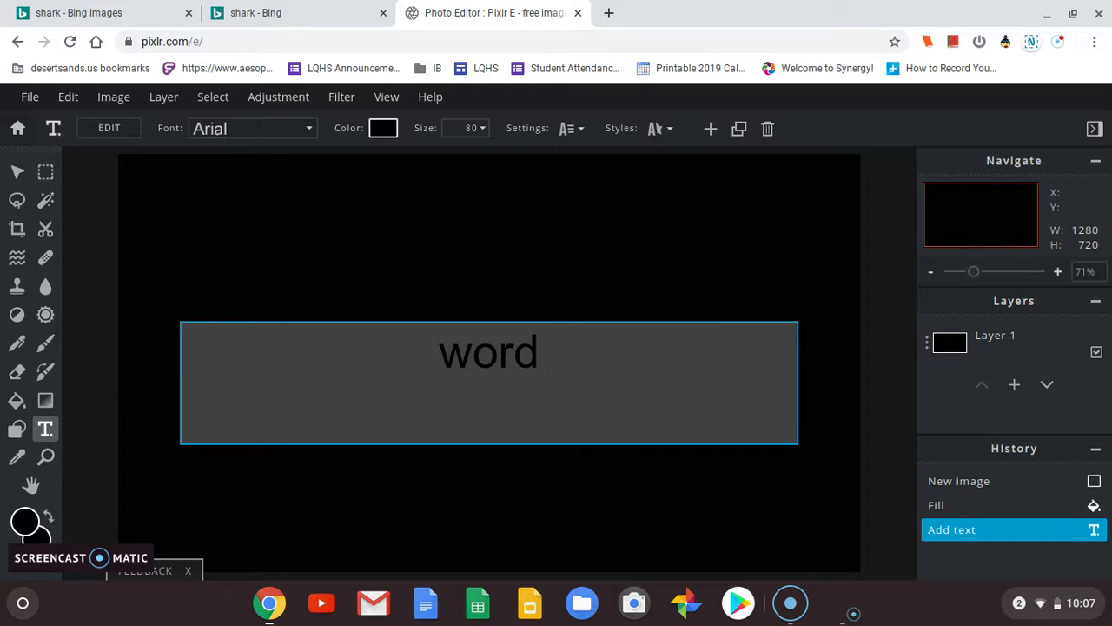
key("BackSpace")
key("BackSpace")
key("BackSpace")
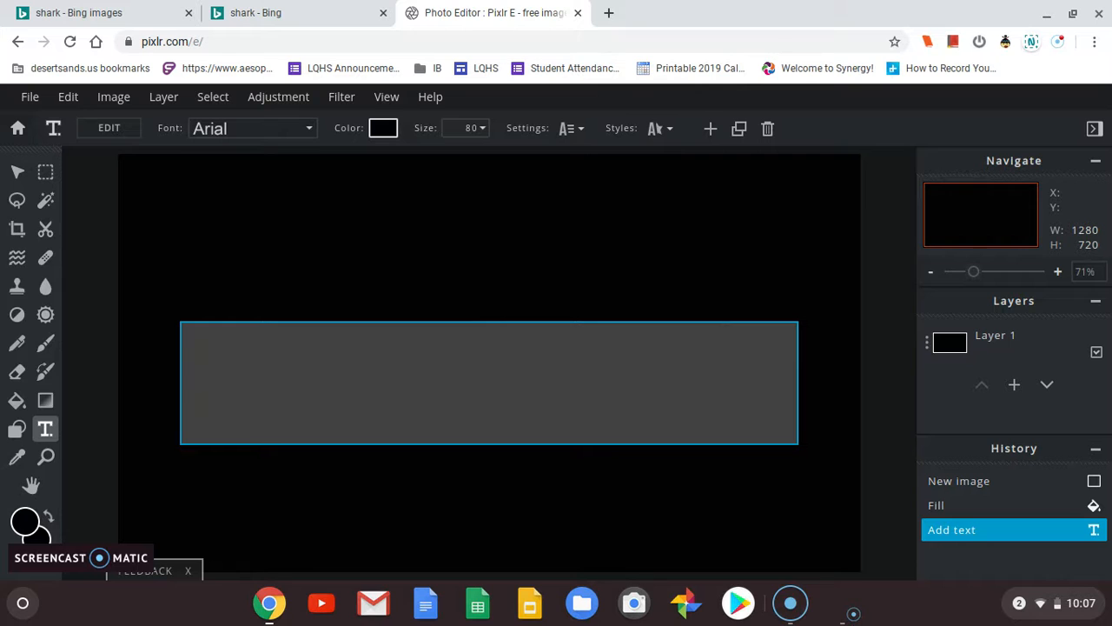
type("SHAR")
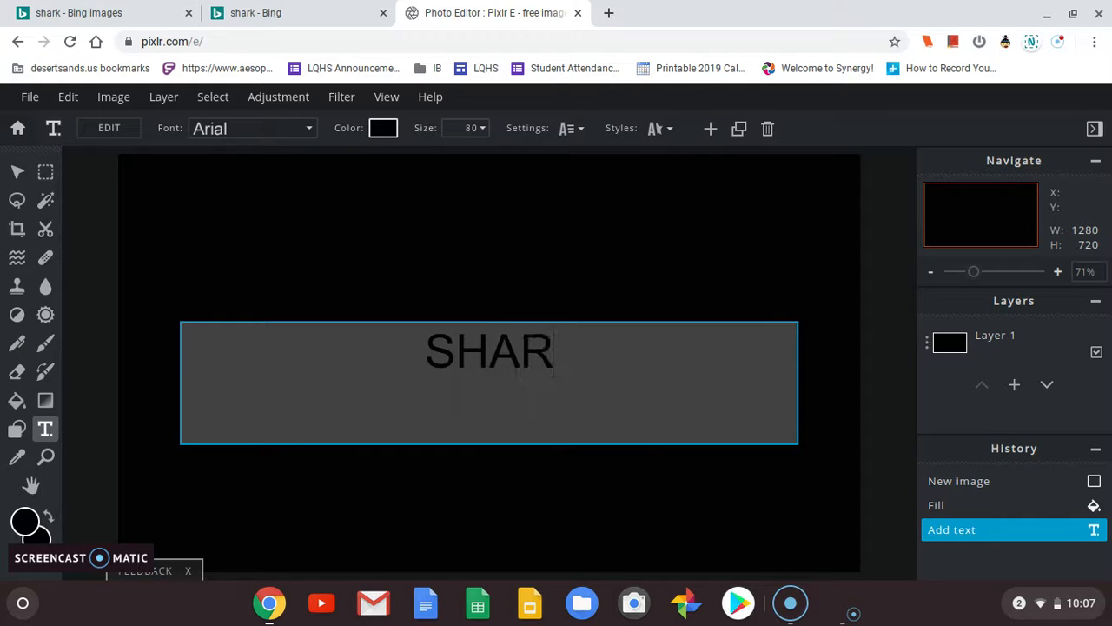
type("K")
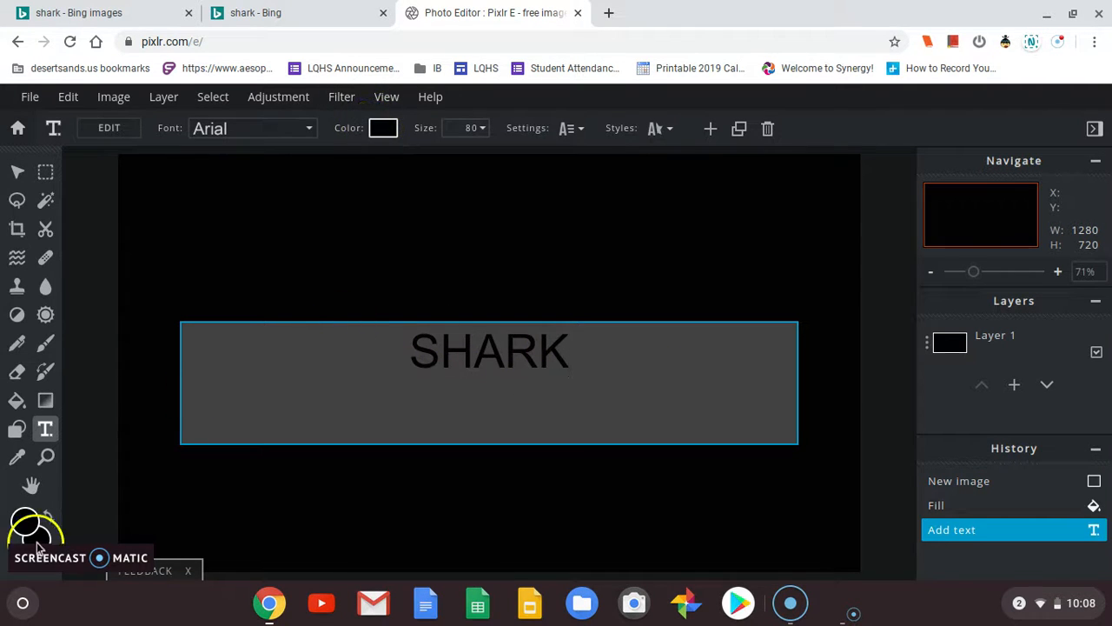
Step: Set the color of the SHARK text to the white swatch, #FCFAFA
left_click(380, 132)
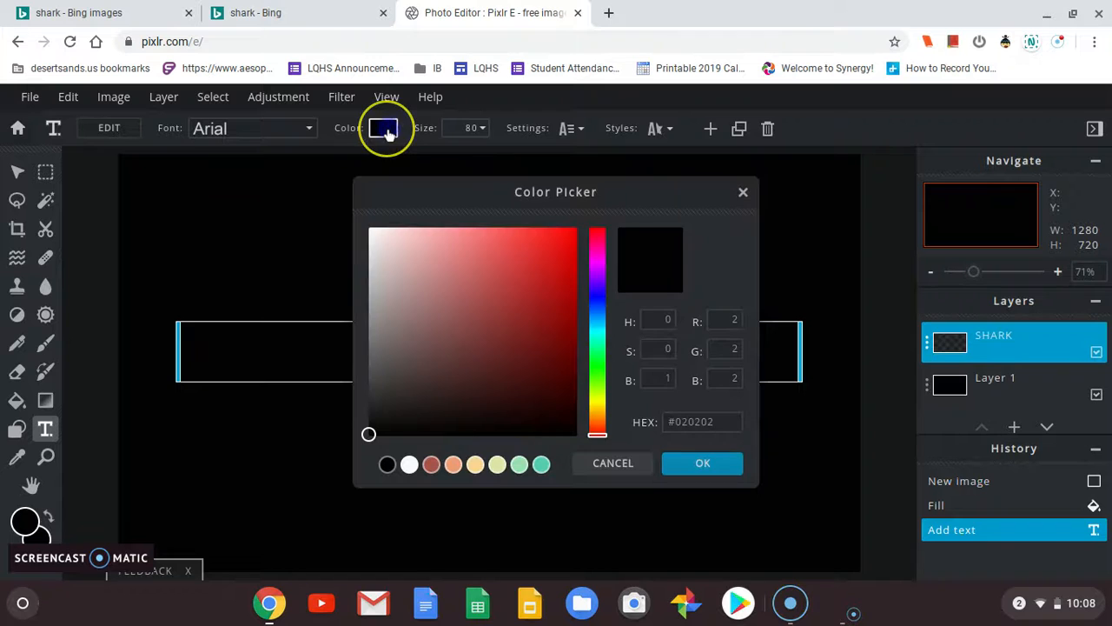
left_click(411, 470)
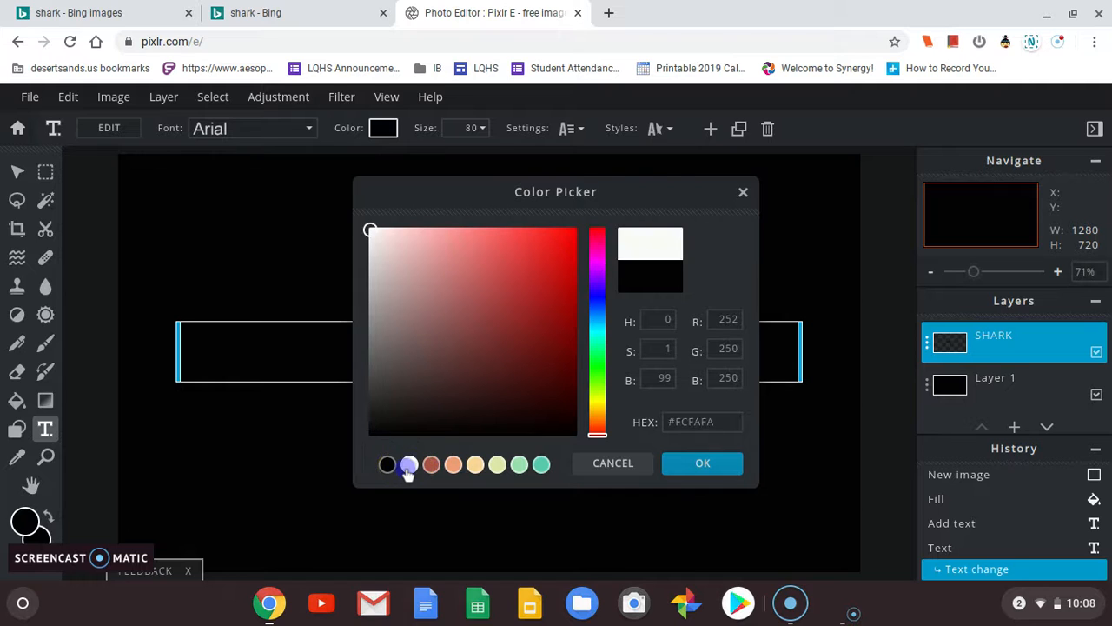
left_click(696, 467)
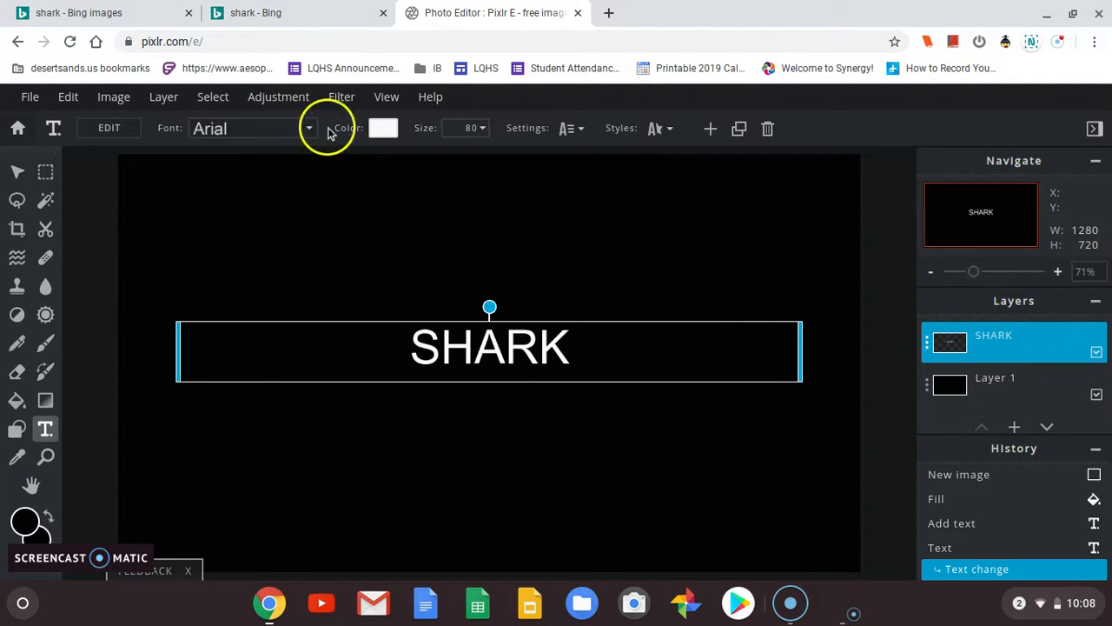
Step: Look through the available fonts and set the font of the SHARK text to Molot
left_click(228, 130)
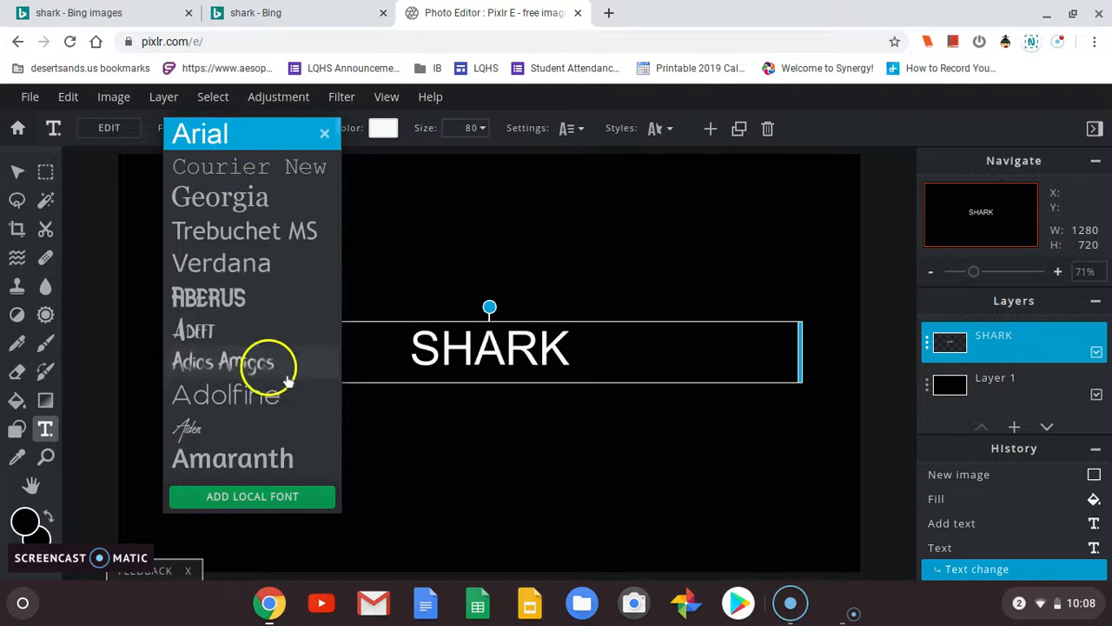
scroll(304, 393, "down", 1)
scroll(304, 393, "down", 5)
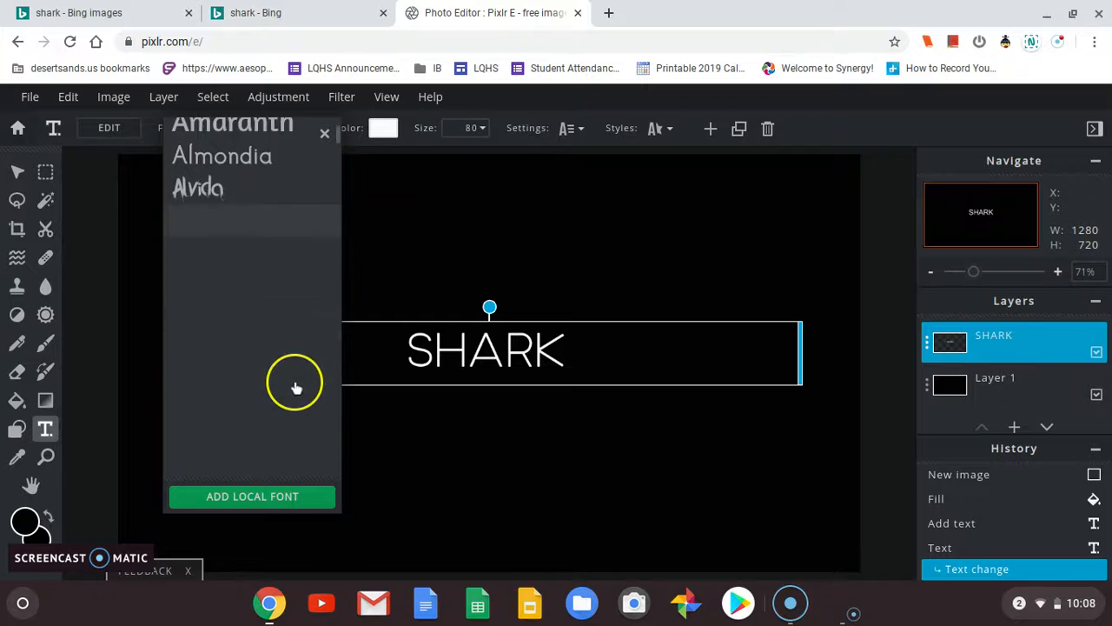
left_click(241, 247)
scroll(261, 299, "down", 4)
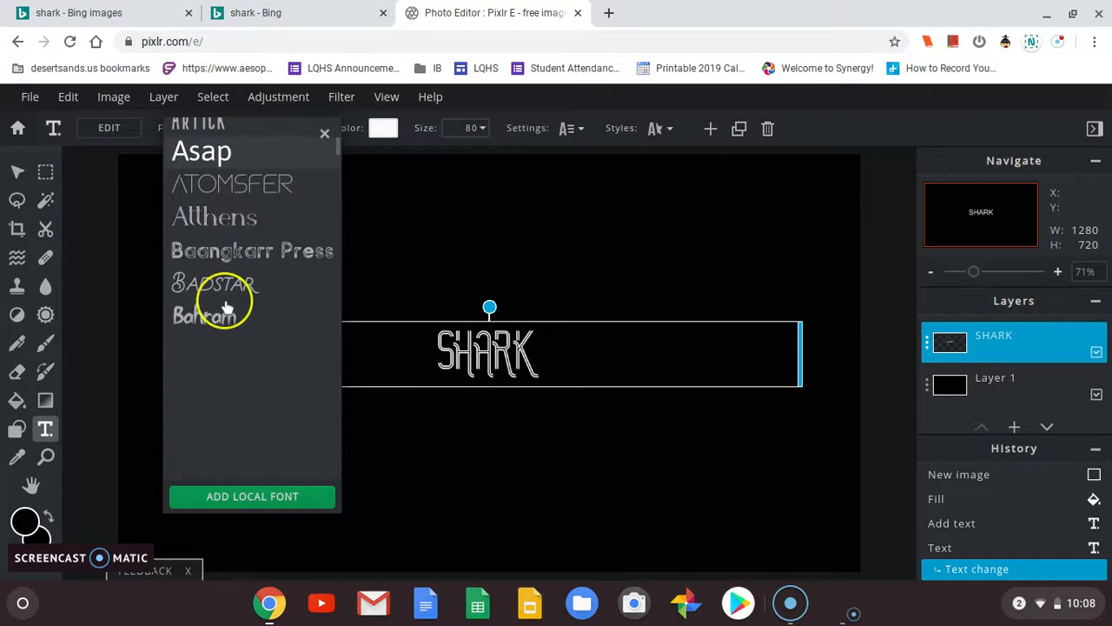
left_click(226, 307)
scroll(226, 307, "down", 1)
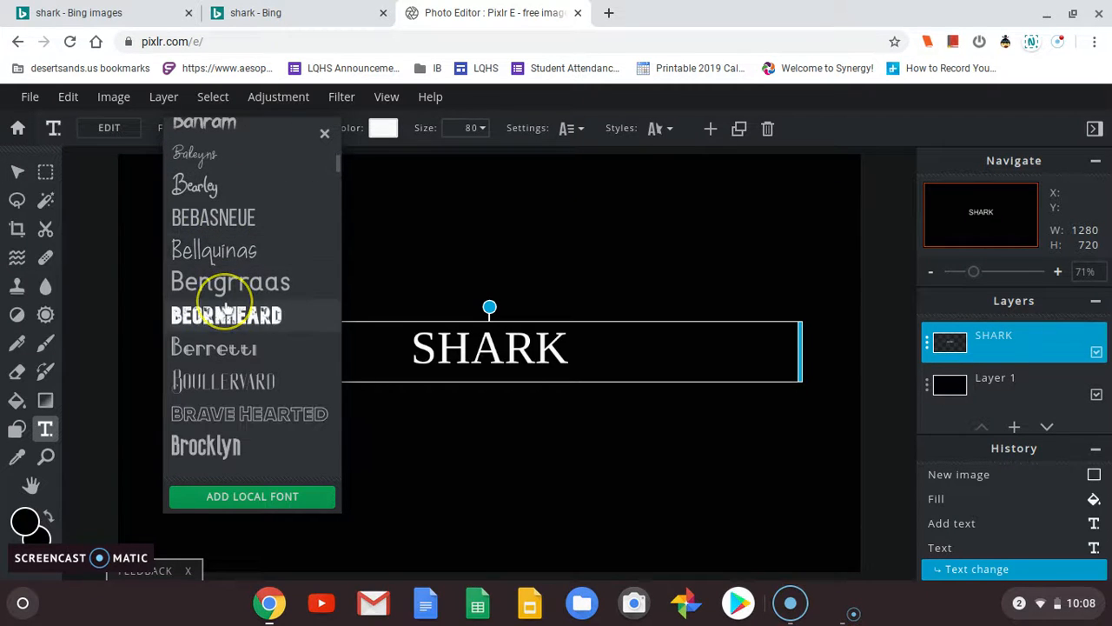
scroll(226, 307, "down", 2)
left_click(226, 296)
scroll(234, 304, "down", 5)
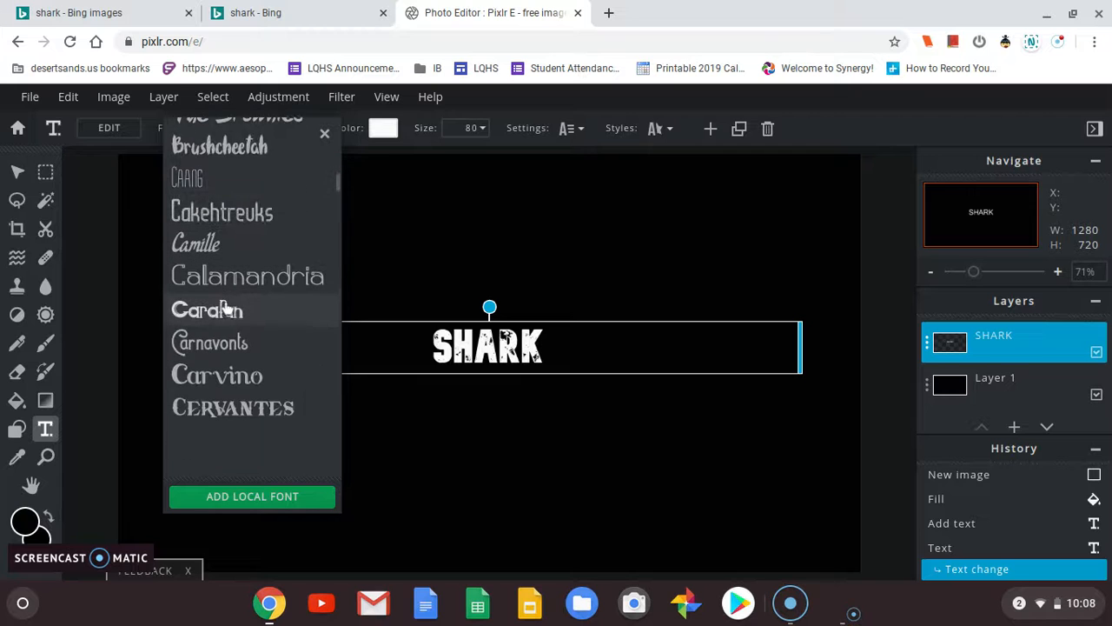
left_click(217, 300)
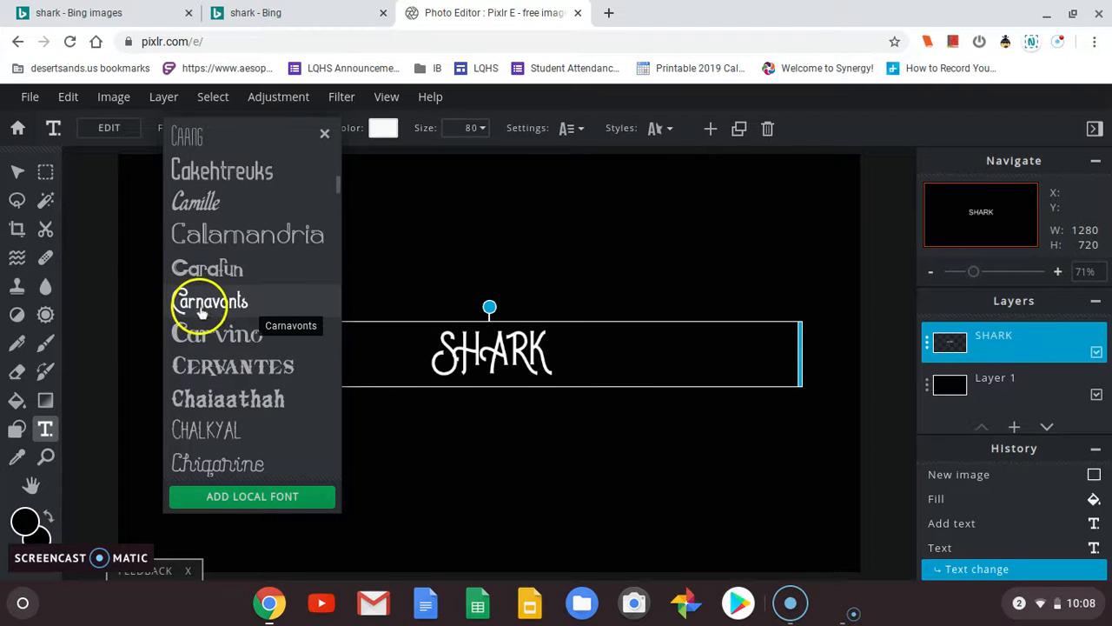
scroll(242, 311, "down", 4)
left_click(243, 304)
scroll(242, 311, "down", 5)
left_click(236, 300)
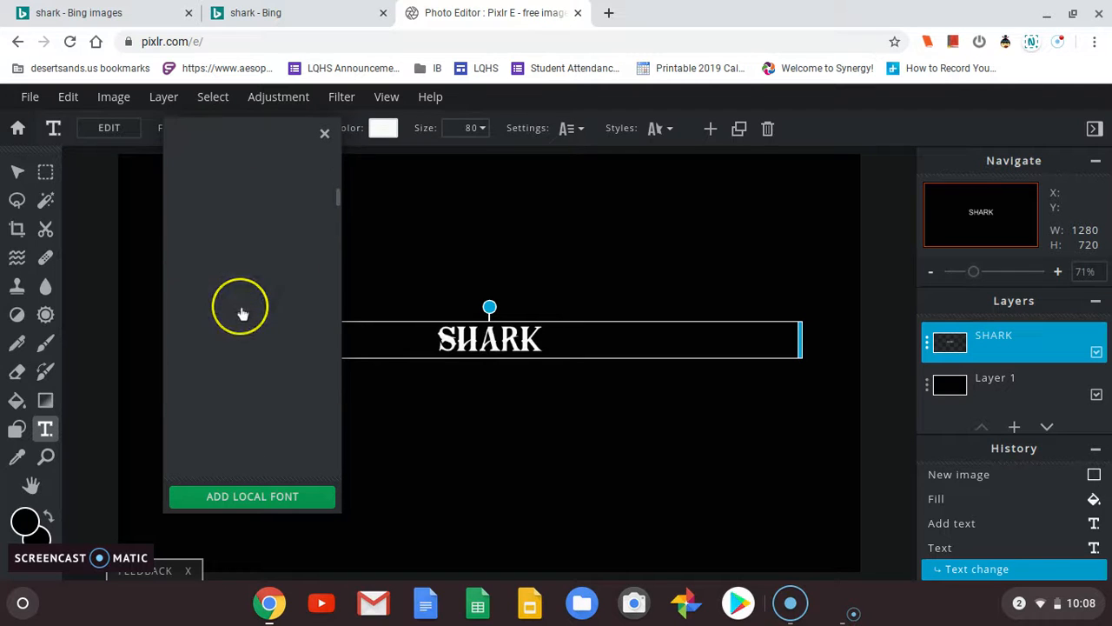
scroll(239, 326, "down", 5)
left_click(237, 327)
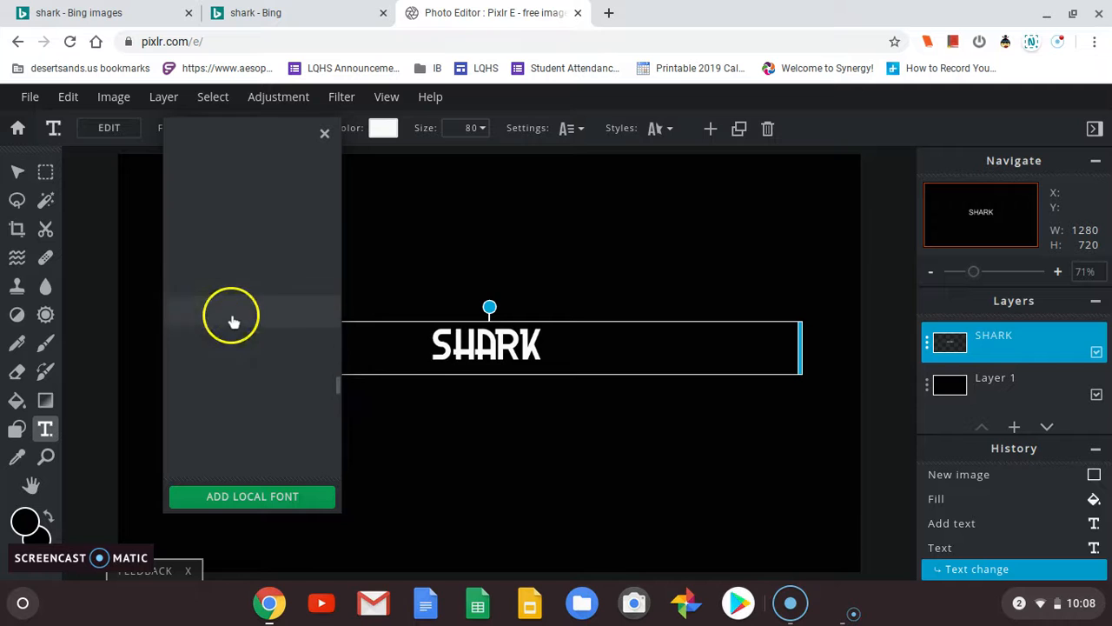
scroll(233, 321, "down", 3)
scroll(233, 321, "down", 5)
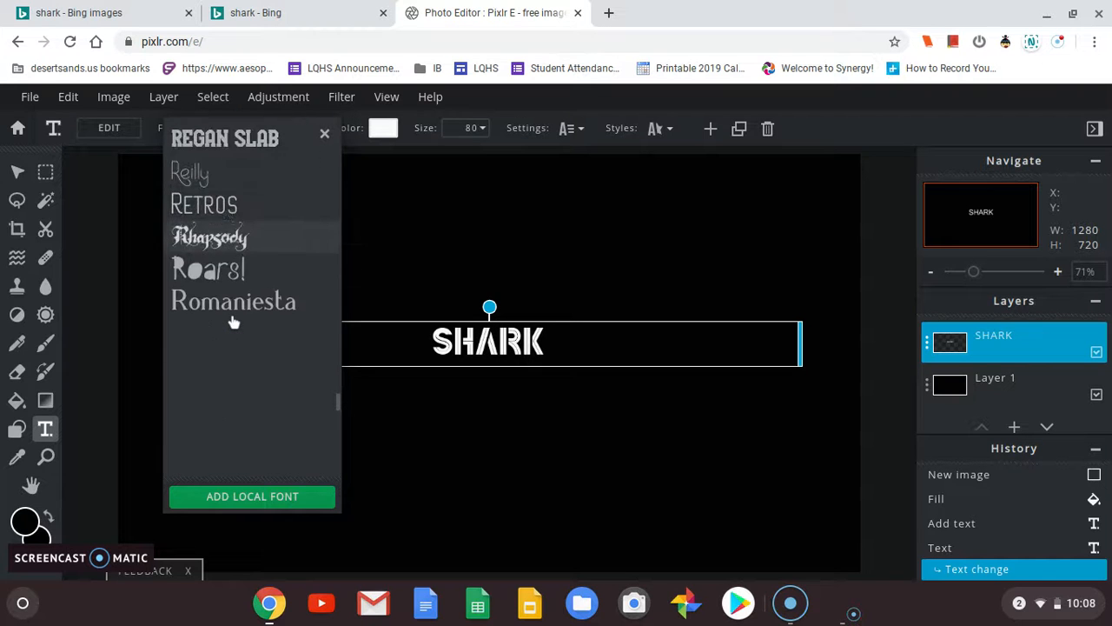
scroll(233, 321, "down", 6)
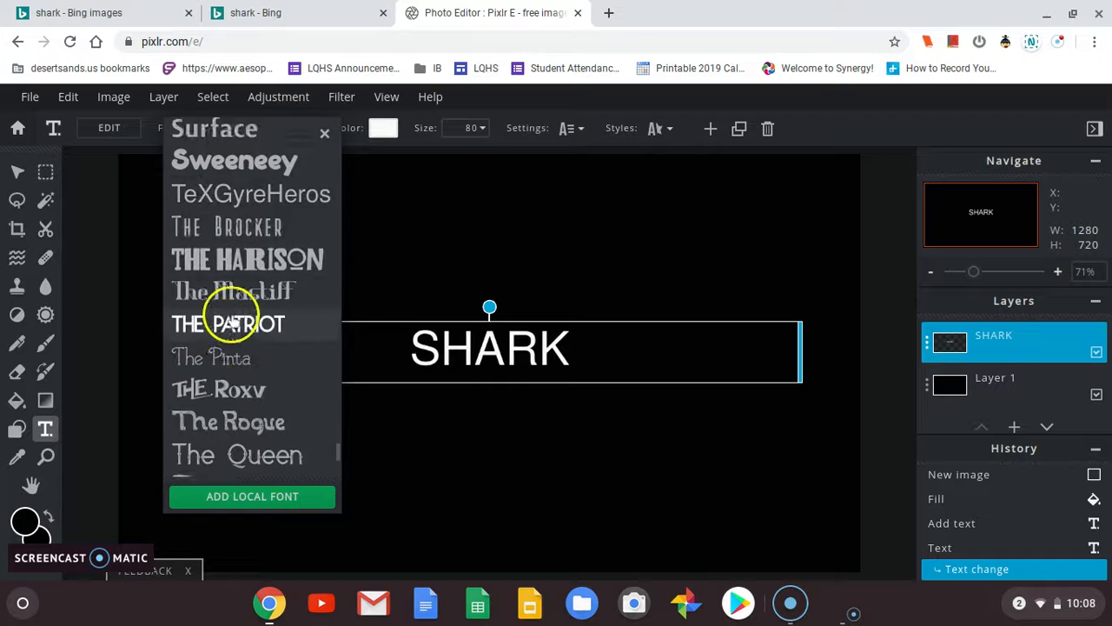
scroll(233, 322, "up", 12)
scroll(232, 319, "up", 10)
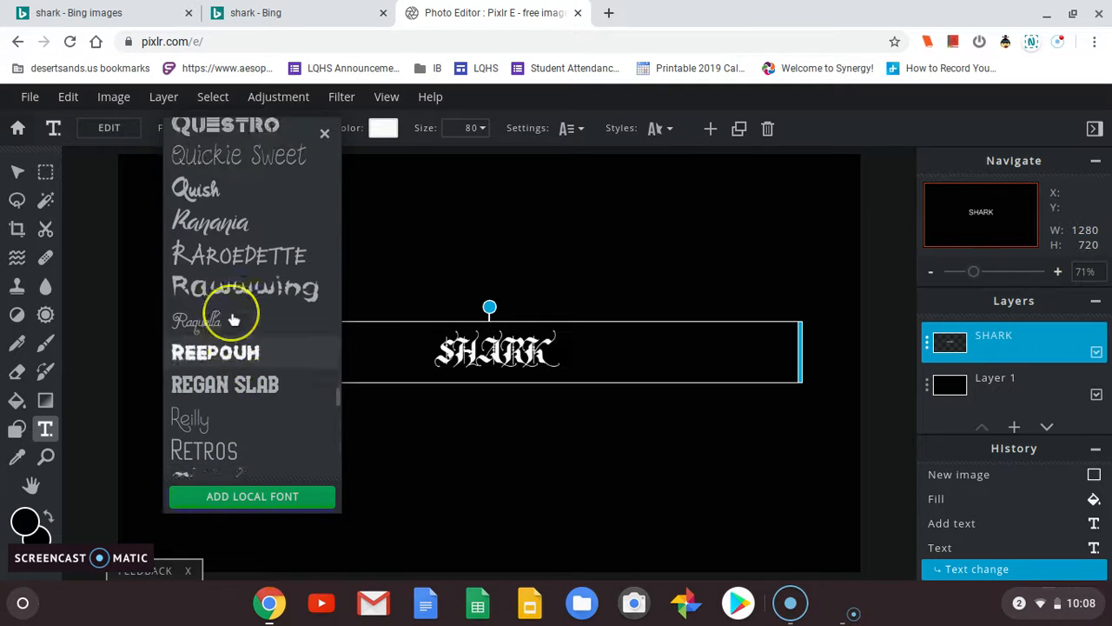
scroll(233, 318, "up", 8)
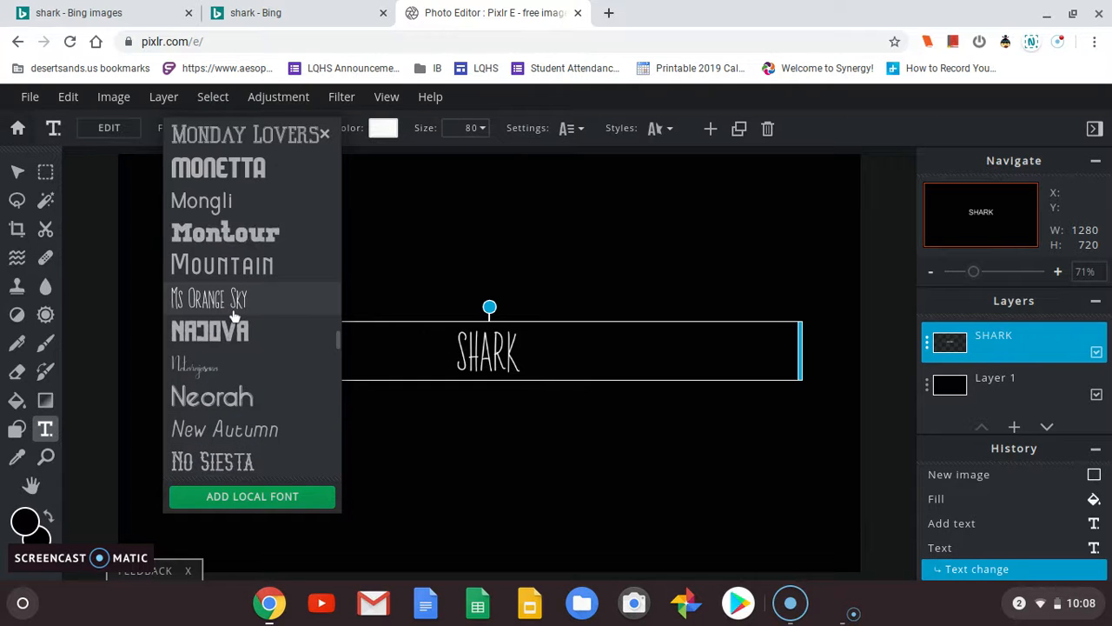
scroll(232, 316, "up", 2)
scroll(233, 316, "up", 3)
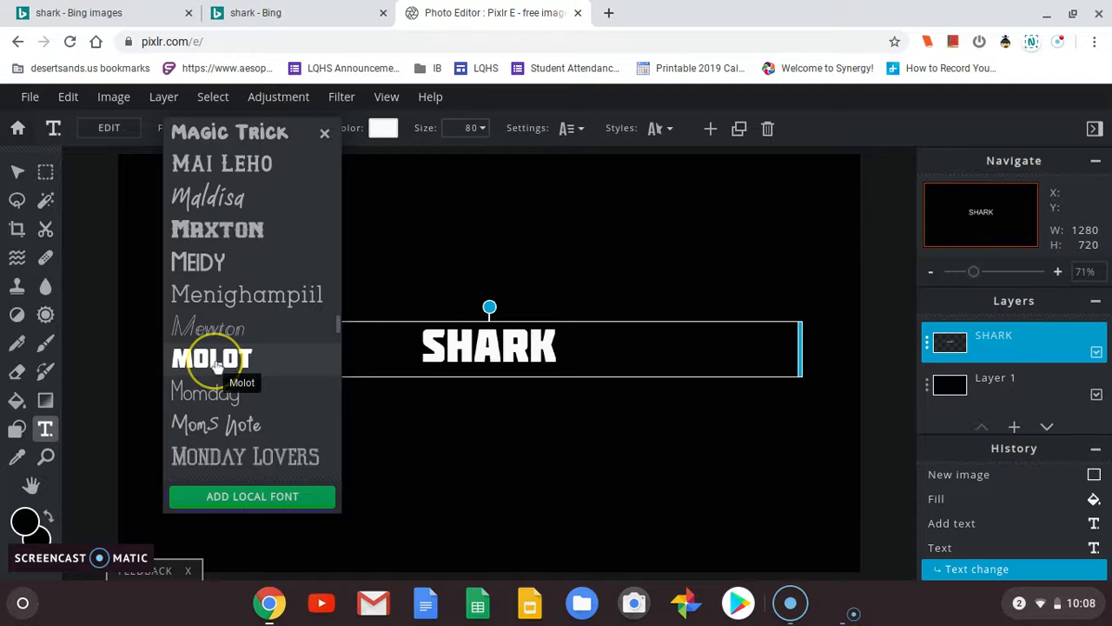
left_click(215, 362)
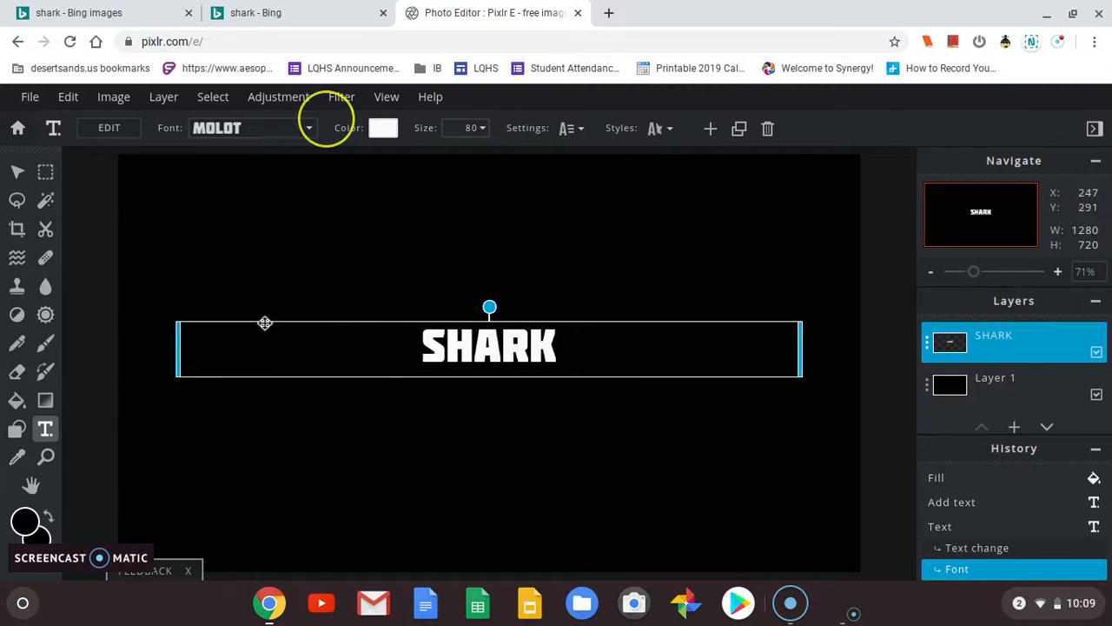
Step: Set the SHARK text size to 349 and move the text up to the vertical middle of the canvas
left_click(483, 129)
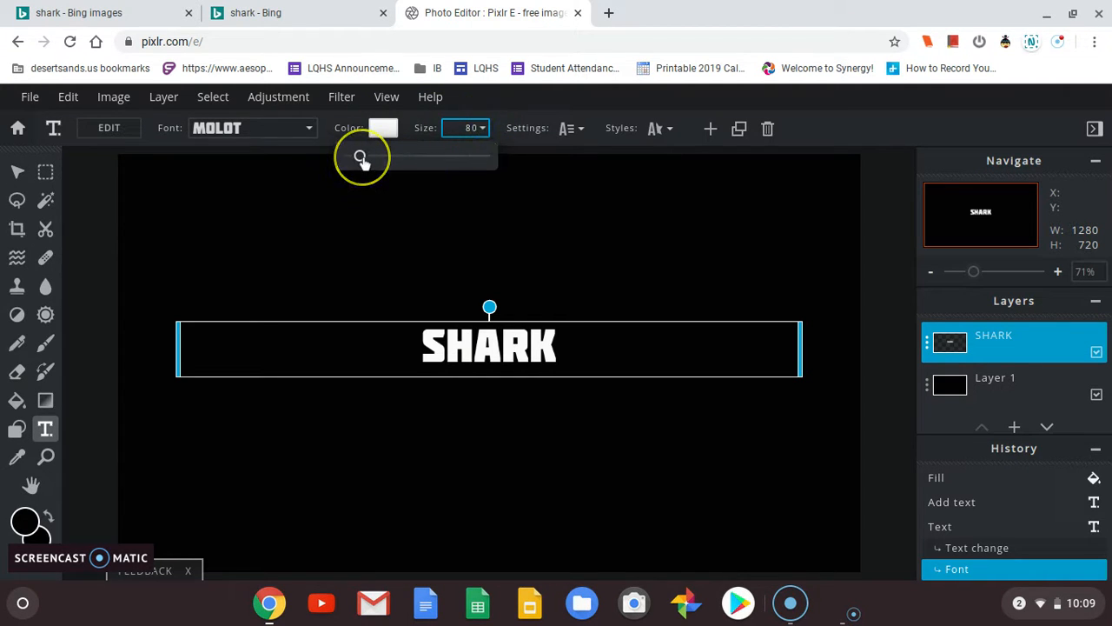
left_click_drag(359, 157, 396, 158)
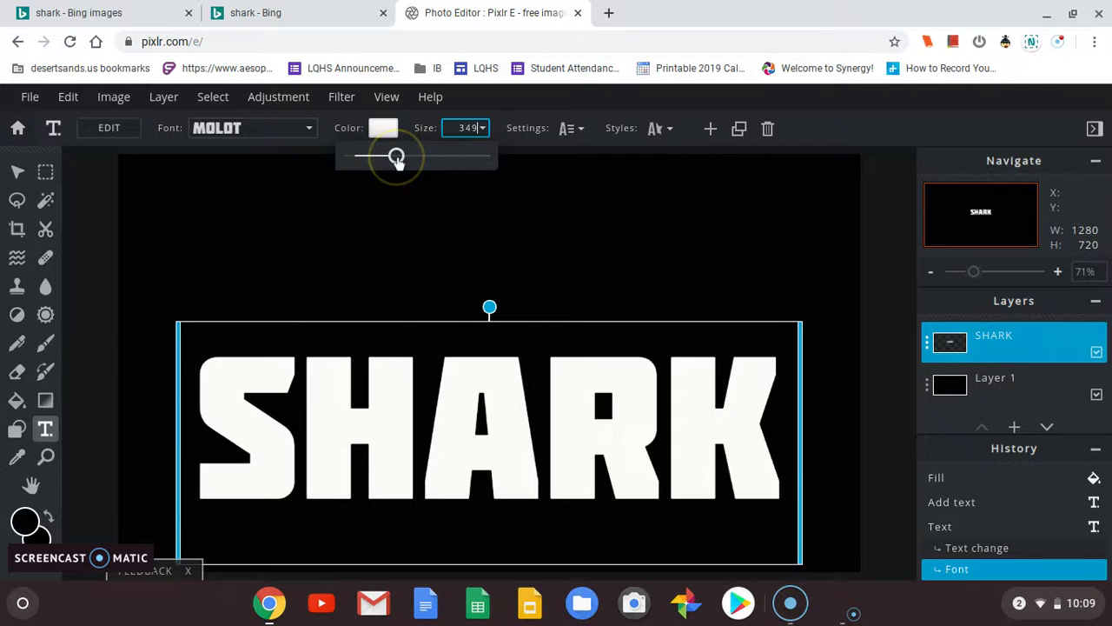
left_click(396, 157)
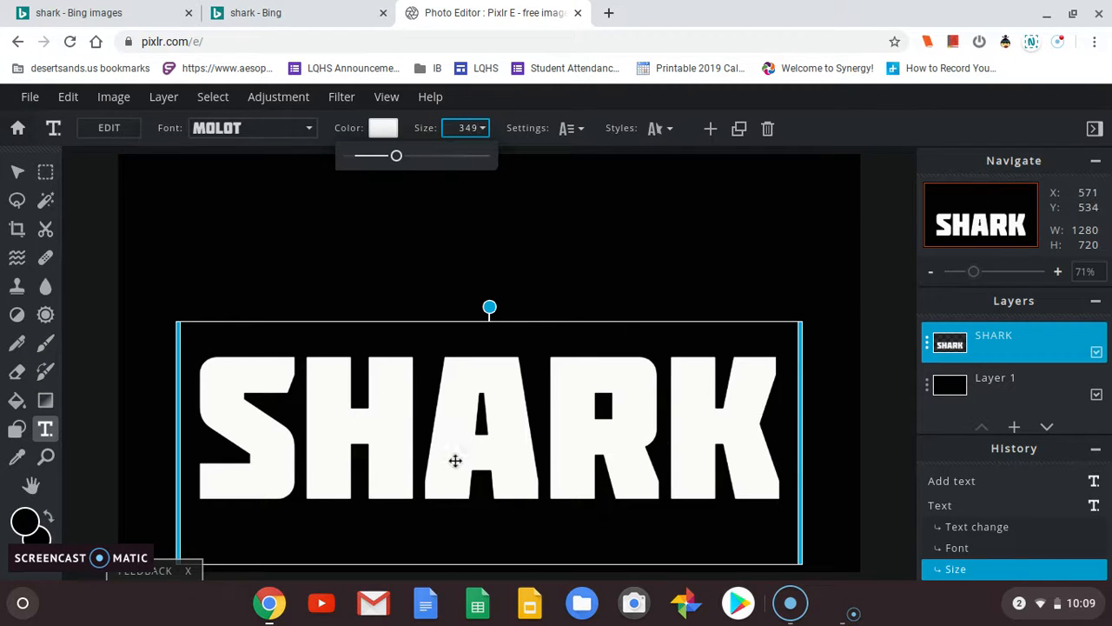
left_click(510, 371)
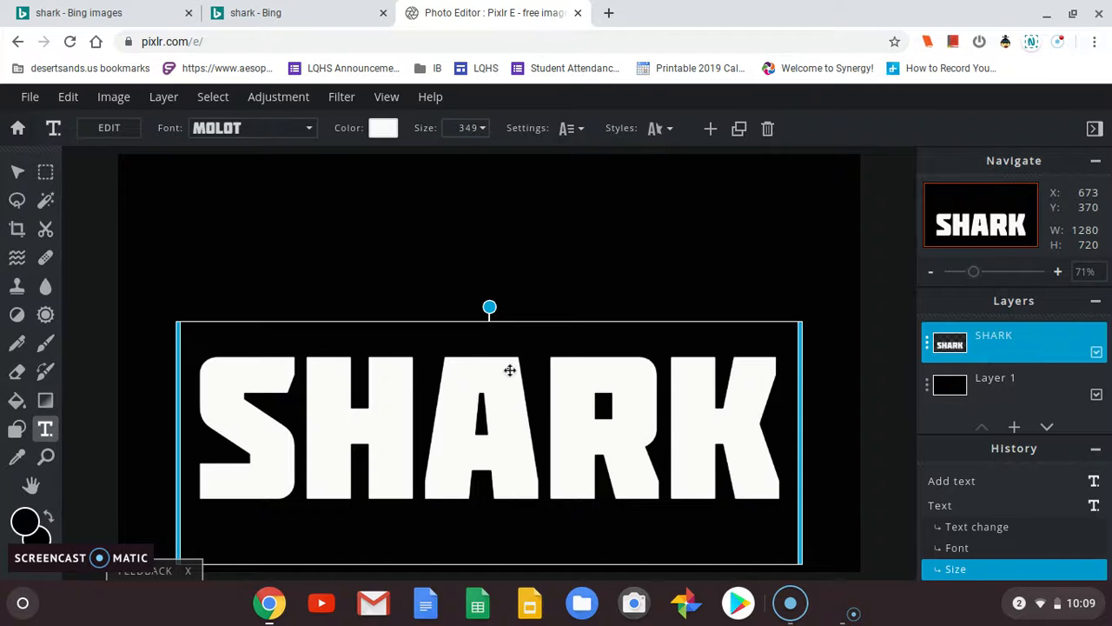
left_click_drag(508, 369, 504, 291)
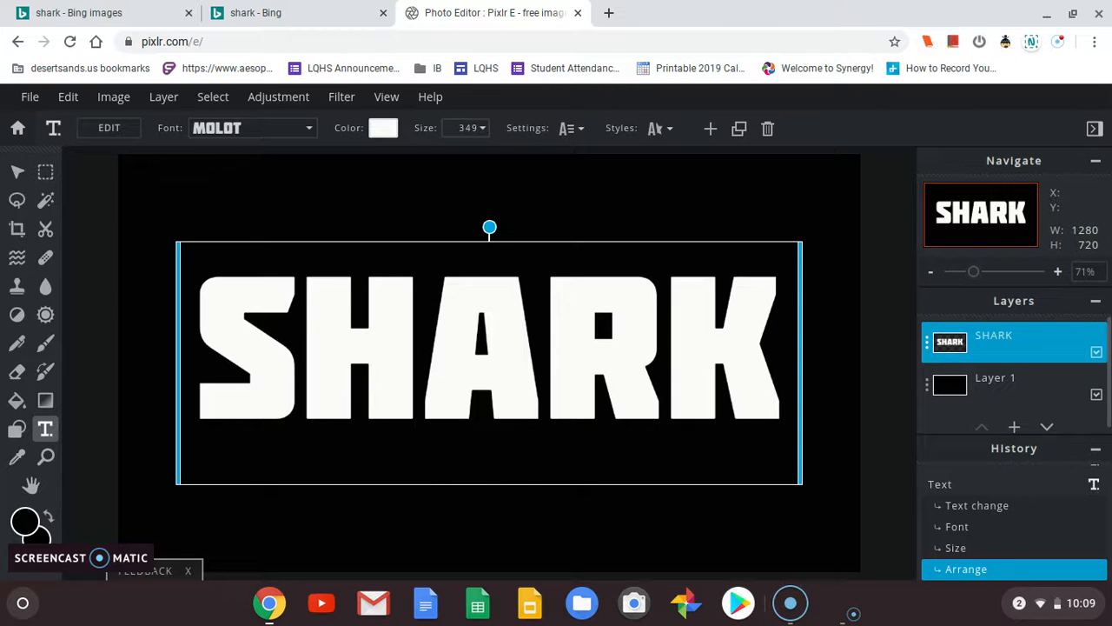
Step: Rasterize the SHARK text layer
left_click(928, 353)
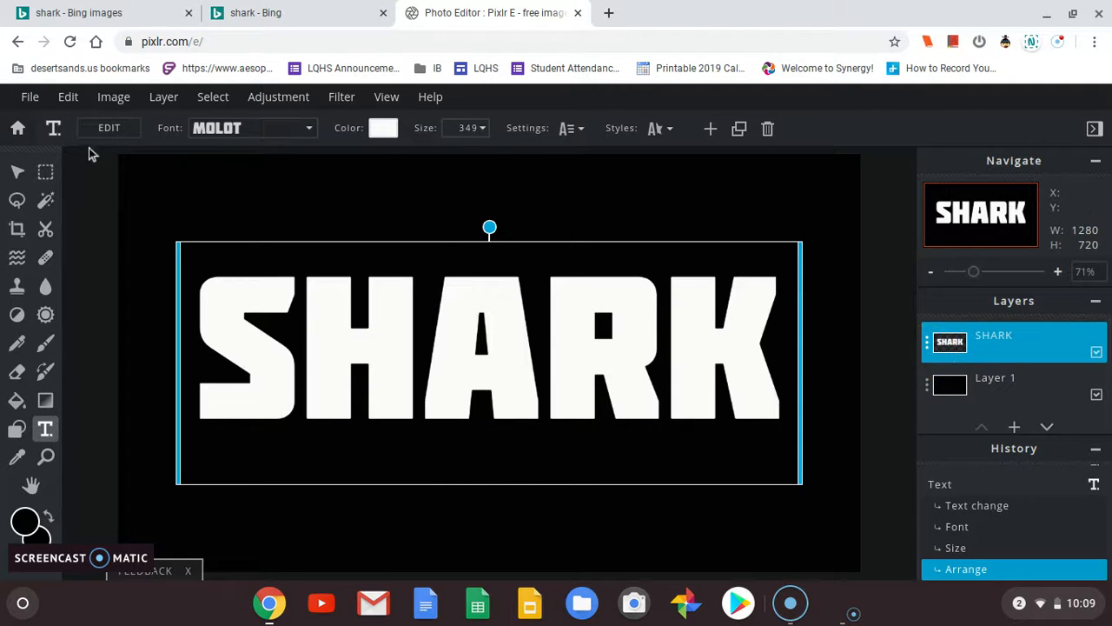
left_click(120, 98)
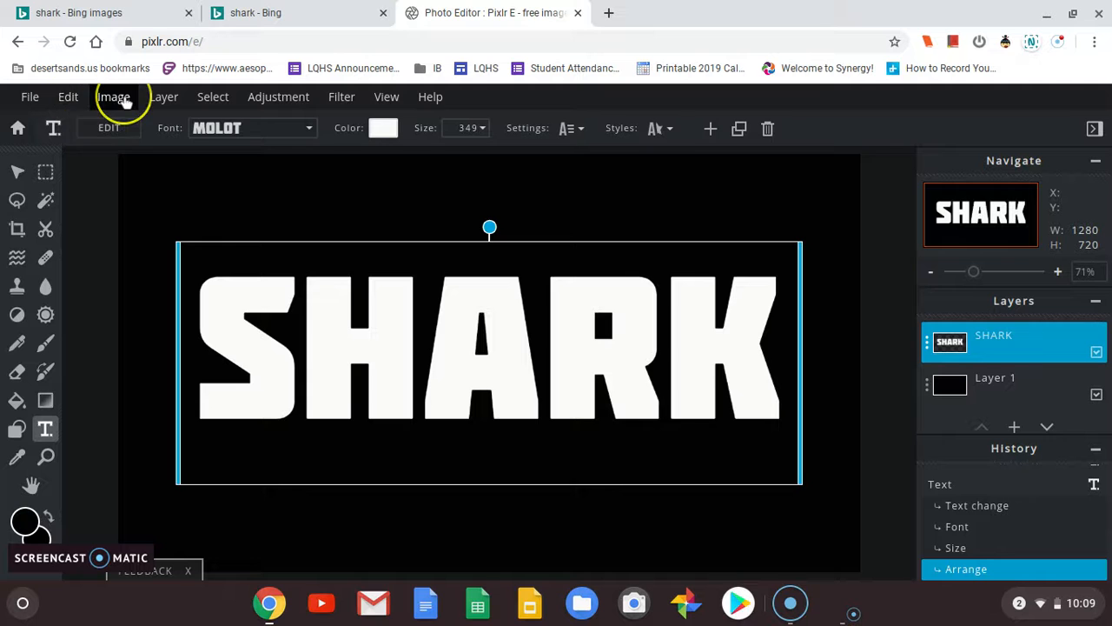
mouse_move(165, 103)
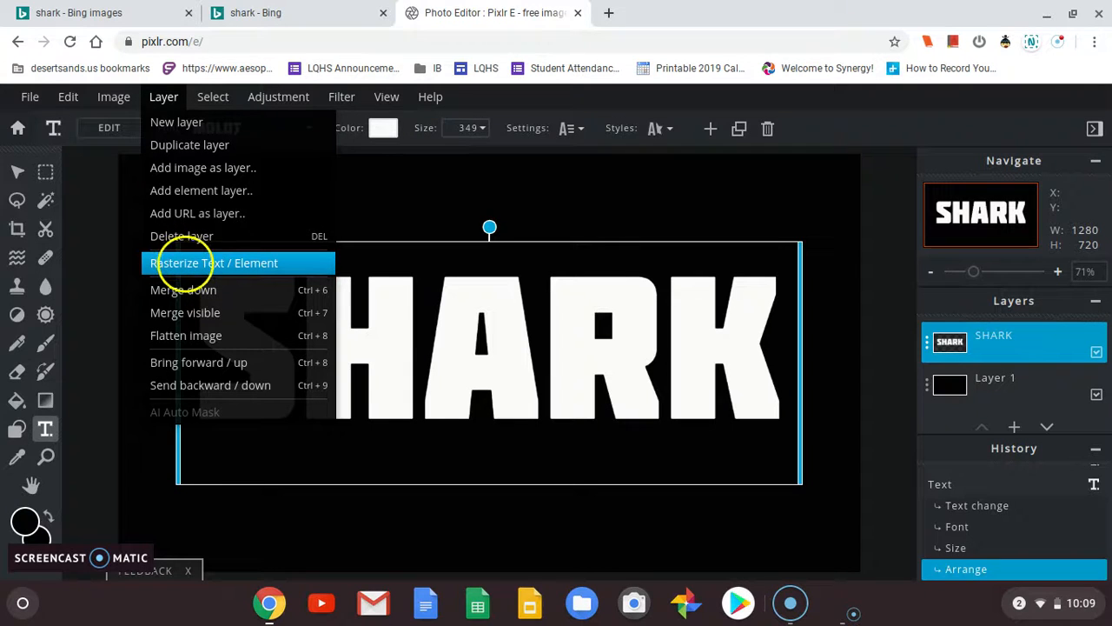
left_click(203, 271)
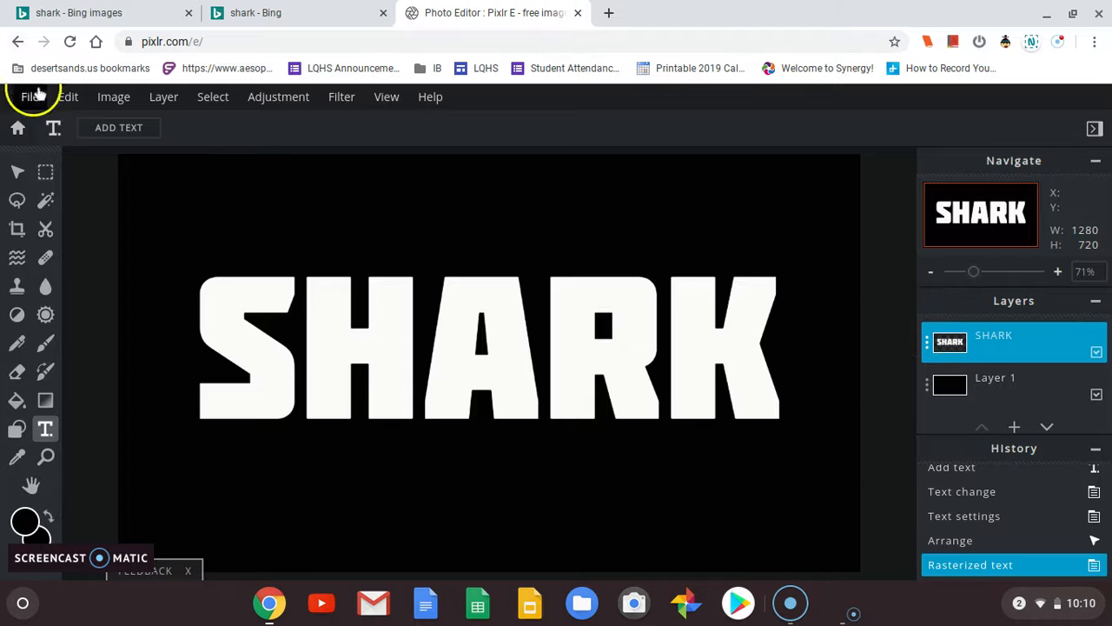
Step: Free transform the SHARK layer, enlarging it to almost the canvas width and moving it to the vertical middle
left_click(69, 97)
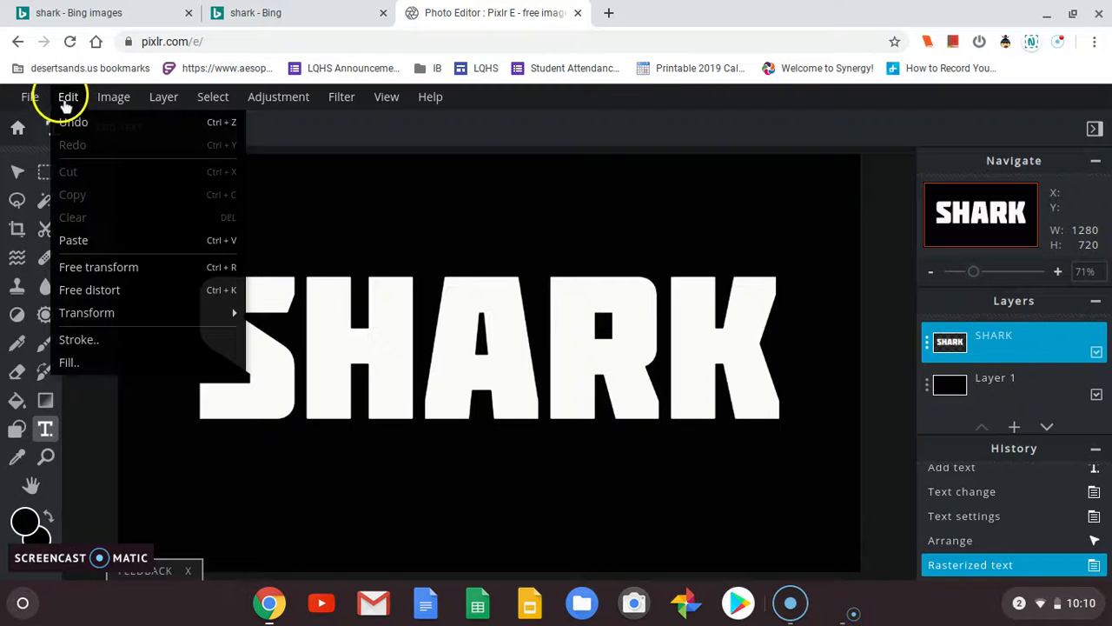
left_click(125, 268)
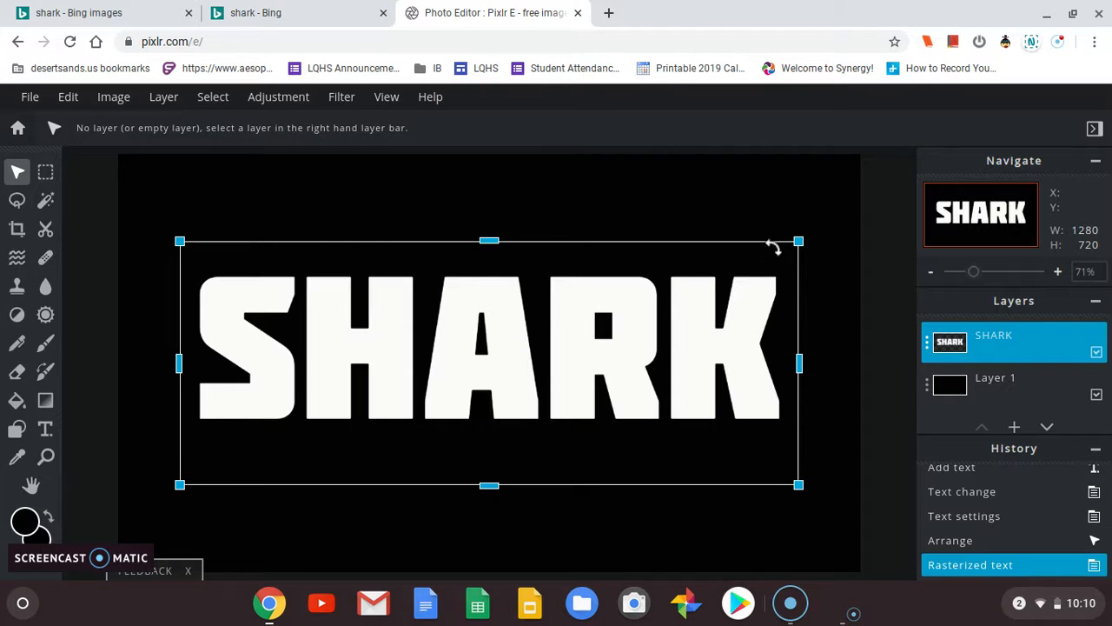
left_click_drag(798, 243, 853, 206)
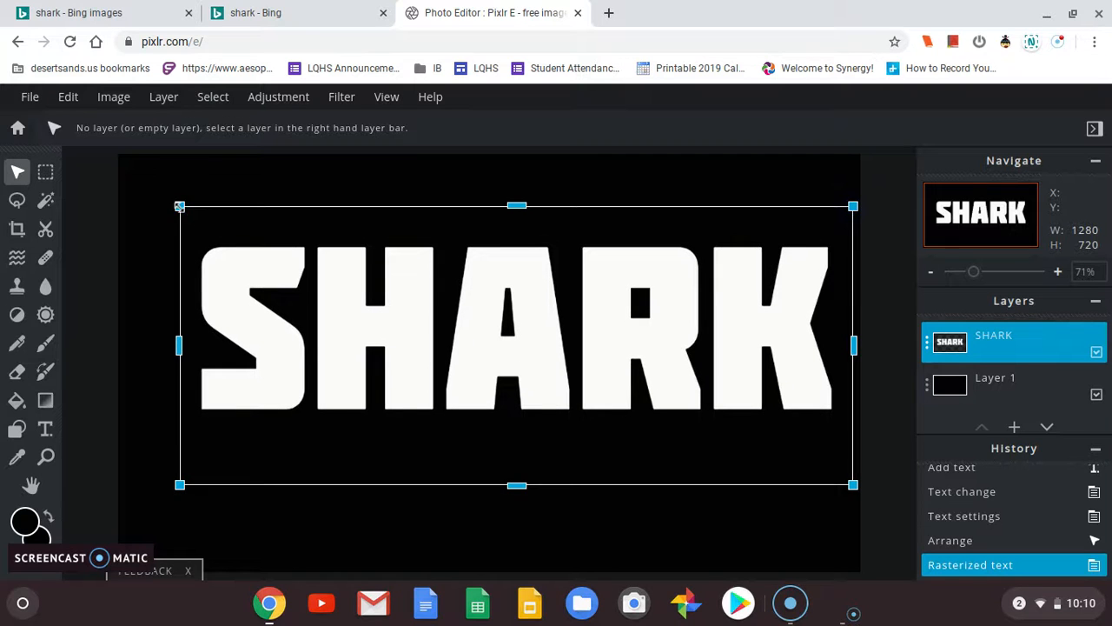
left_click_drag(179, 206, 124, 187)
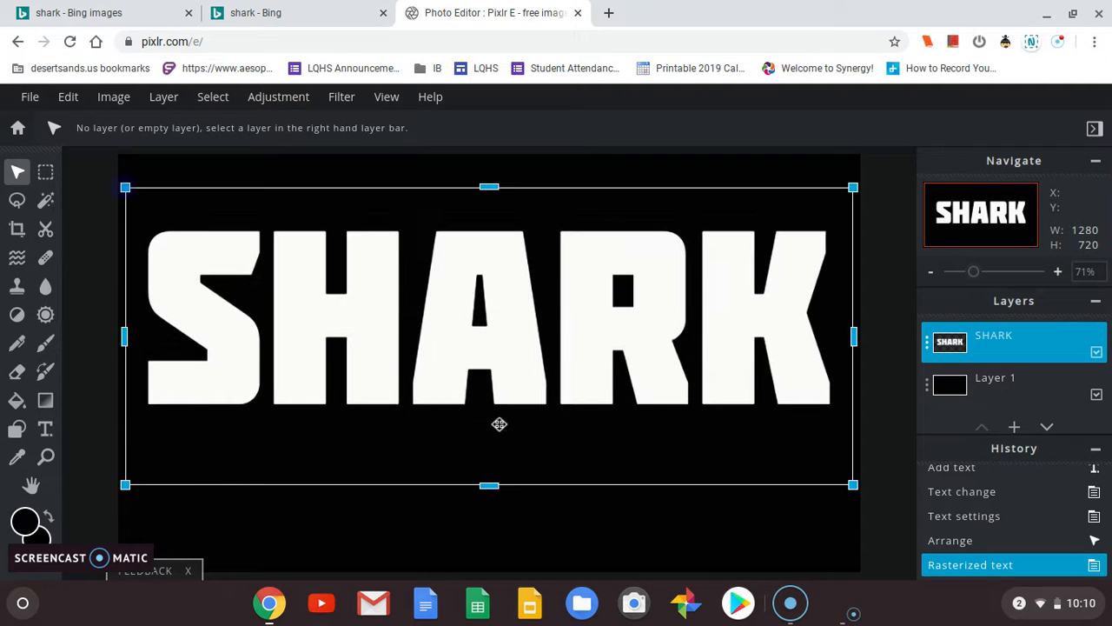
scroll(481, 450, "up", 1)
scroll(482, 450, "down", 2)
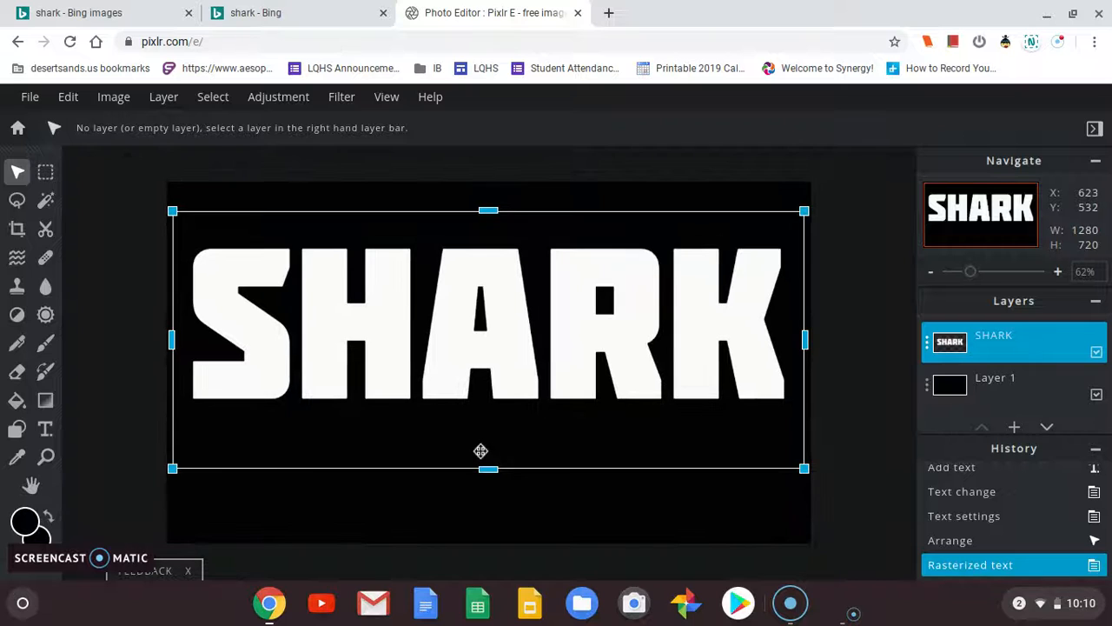
left_click_drag(505, 331, 503, 355)
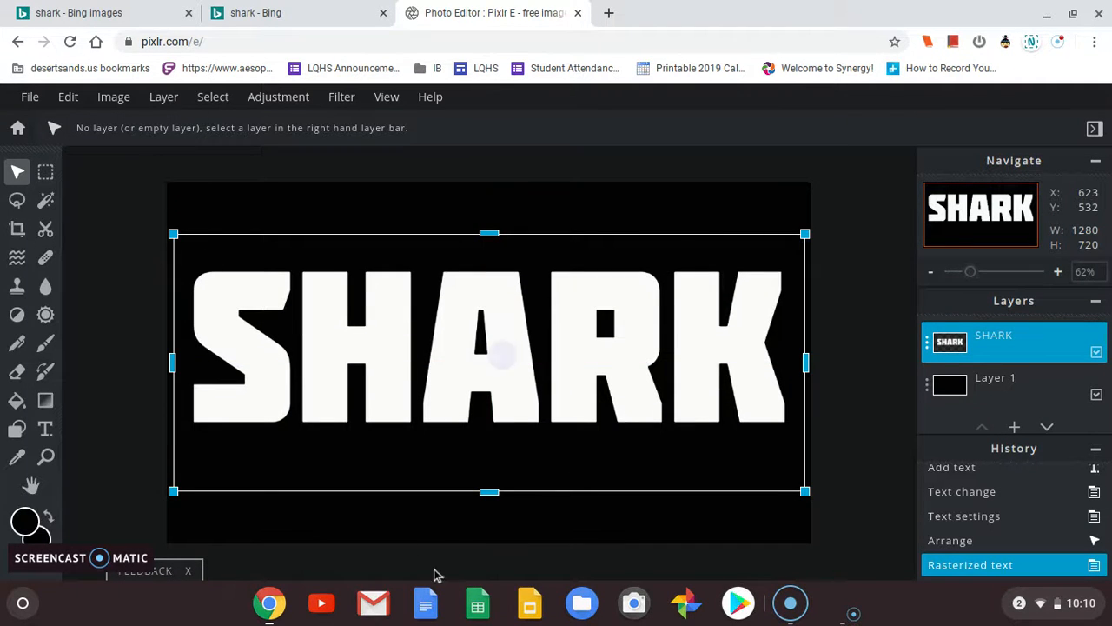
Step: Enlarge the SHARK lettering further to about 1315 x 574 px, center it horizontally on the canvas and apply the transform
left_click_drag(174, 491, 159, 518)
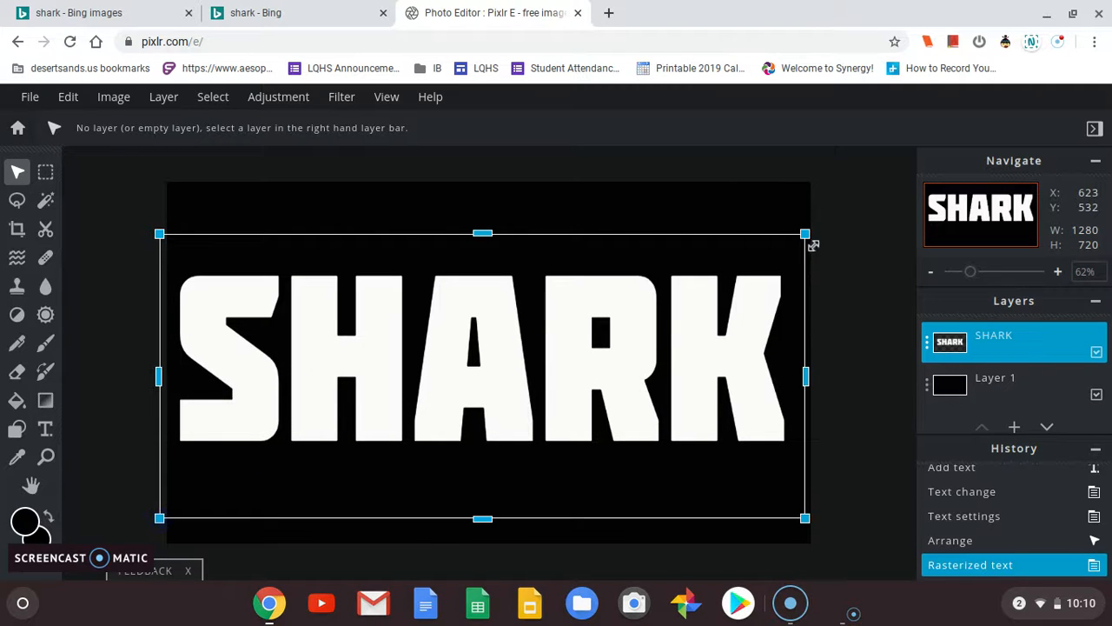
left_click_drag(806, 236, 821, 229)
mouse_move(500, 326)
left_mouse_down()
mouse_move(509, 329)
mouse_move(503, 314)
left_mouse_up()
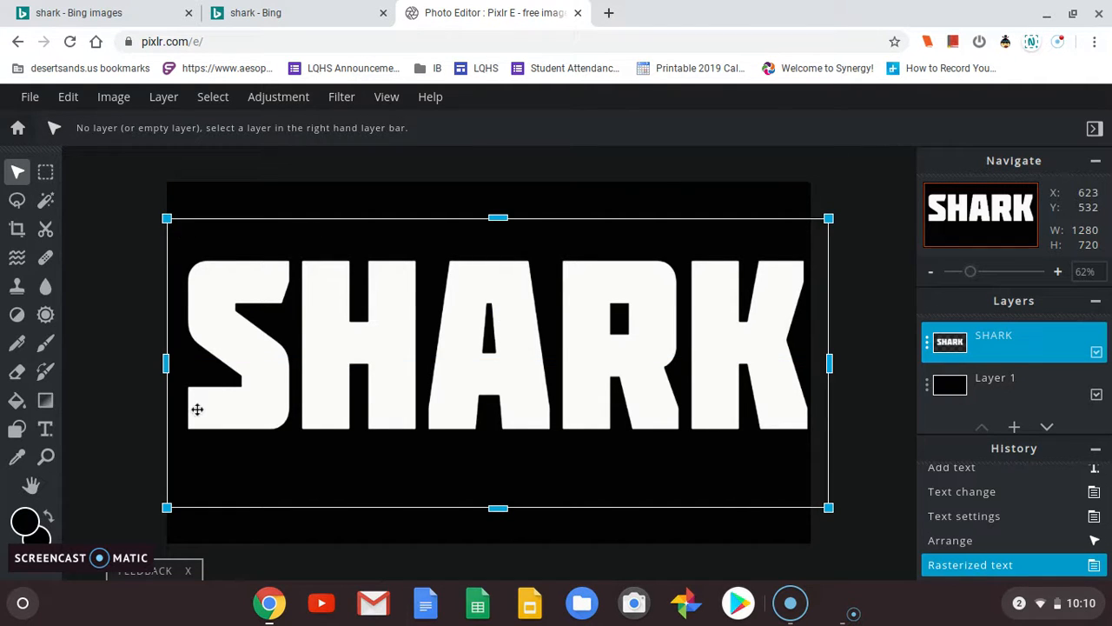
left_click_drag(508, 308, 499, 311)
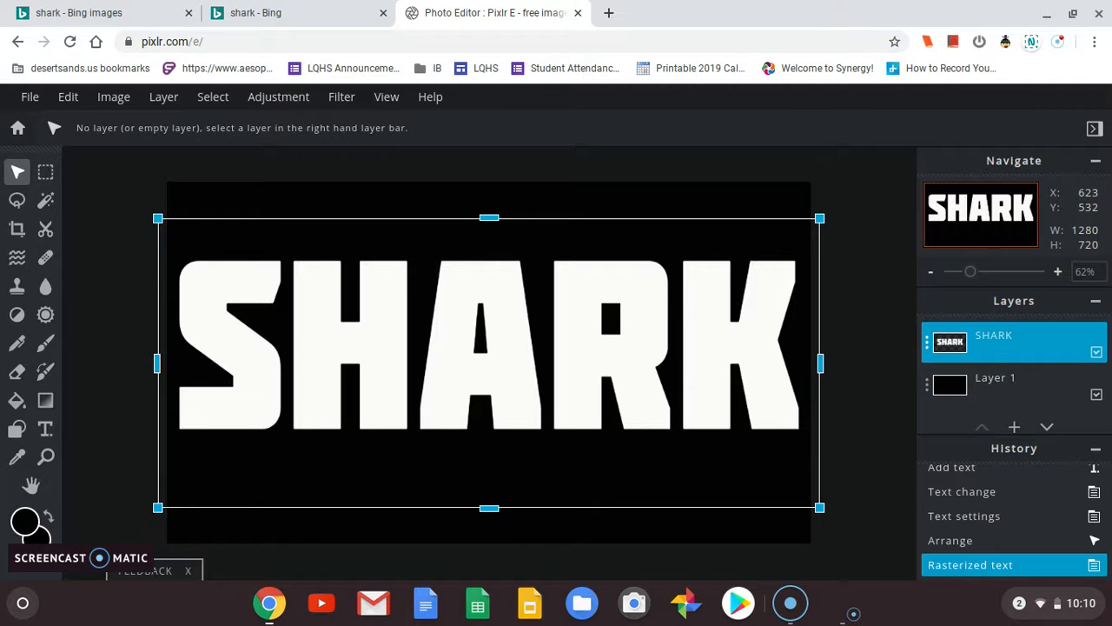
left_click(888, 339)
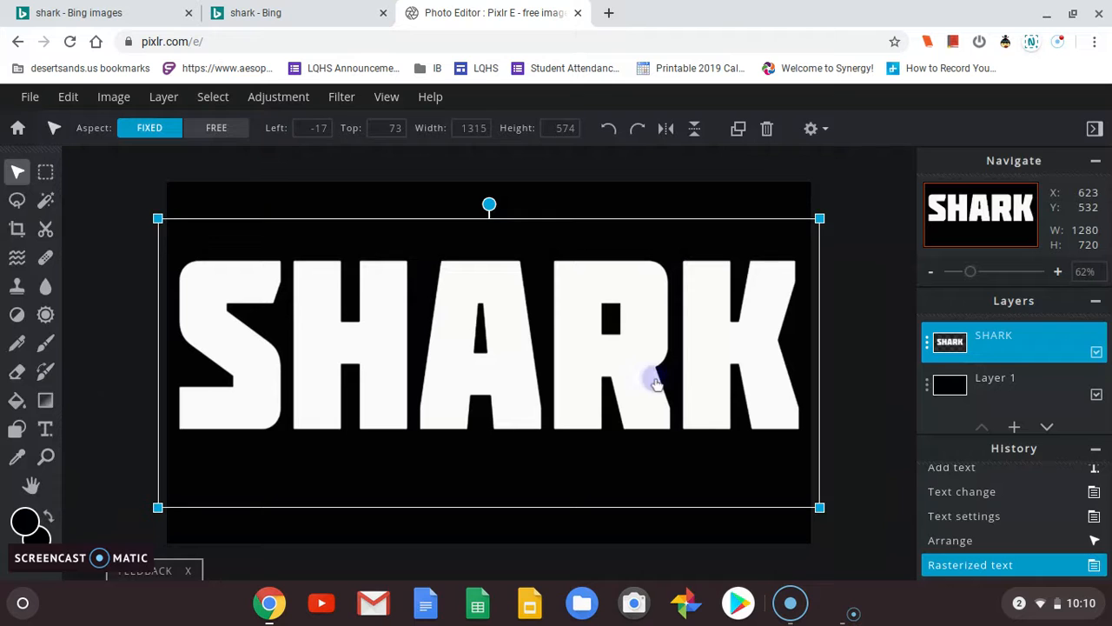
left_click(656, 382)
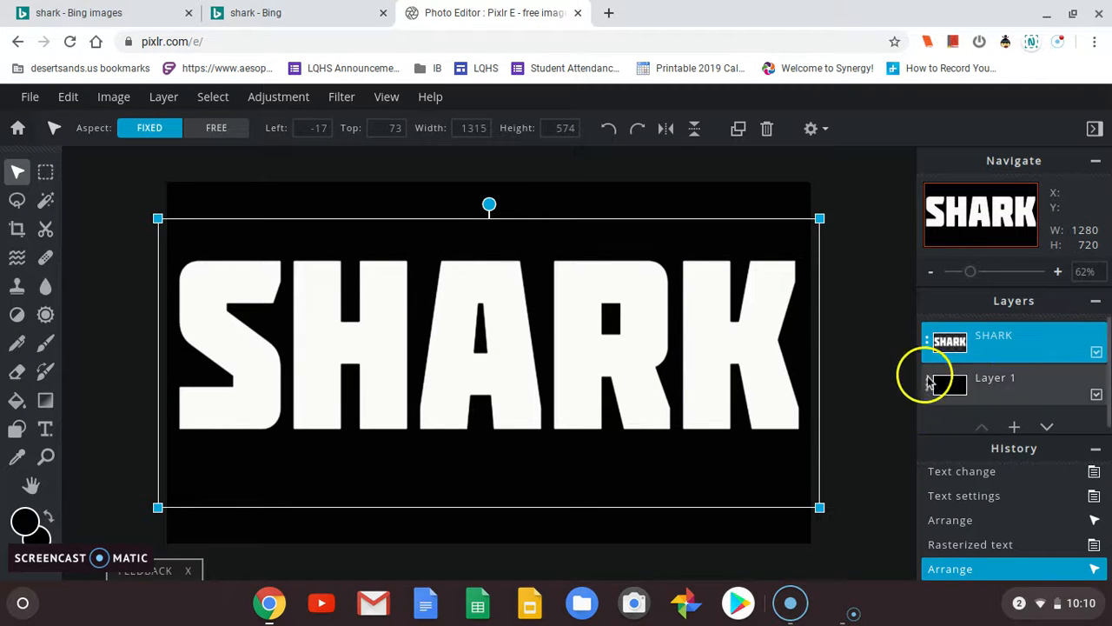
Step: Merge the SHARK lettering layer down into the black background layer
left_click(989, 346)
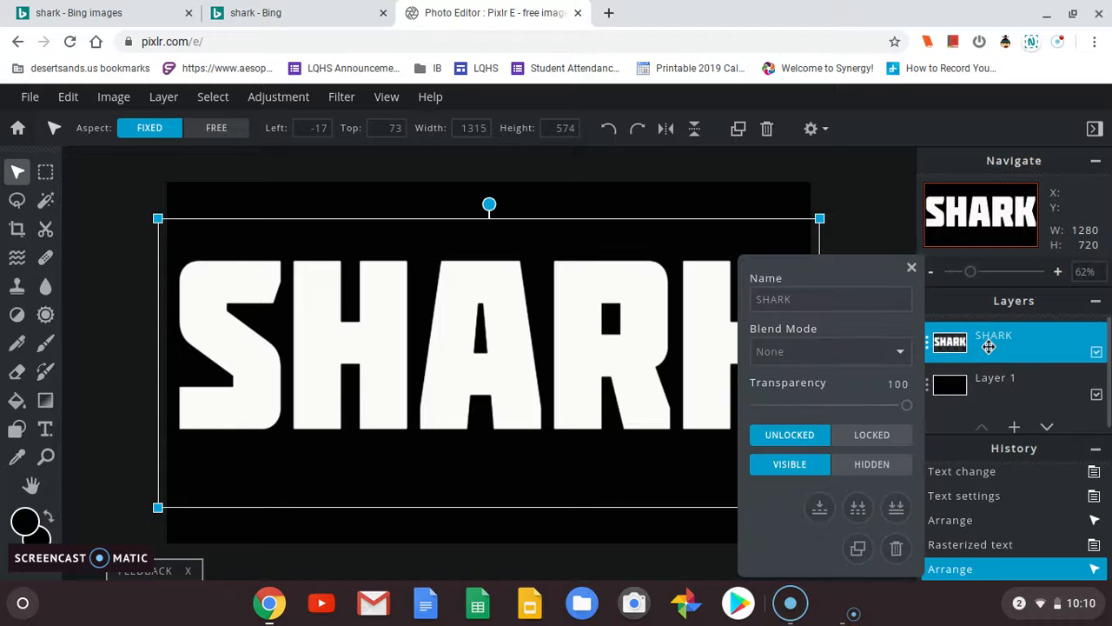
left_click(818, 509)
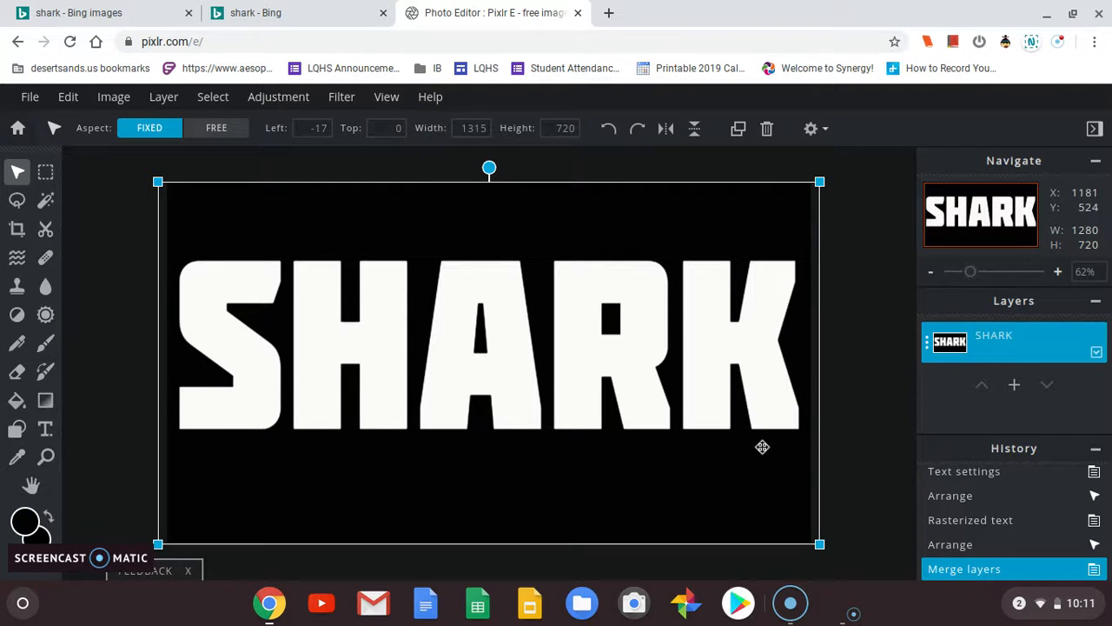
left_click(950, 346)
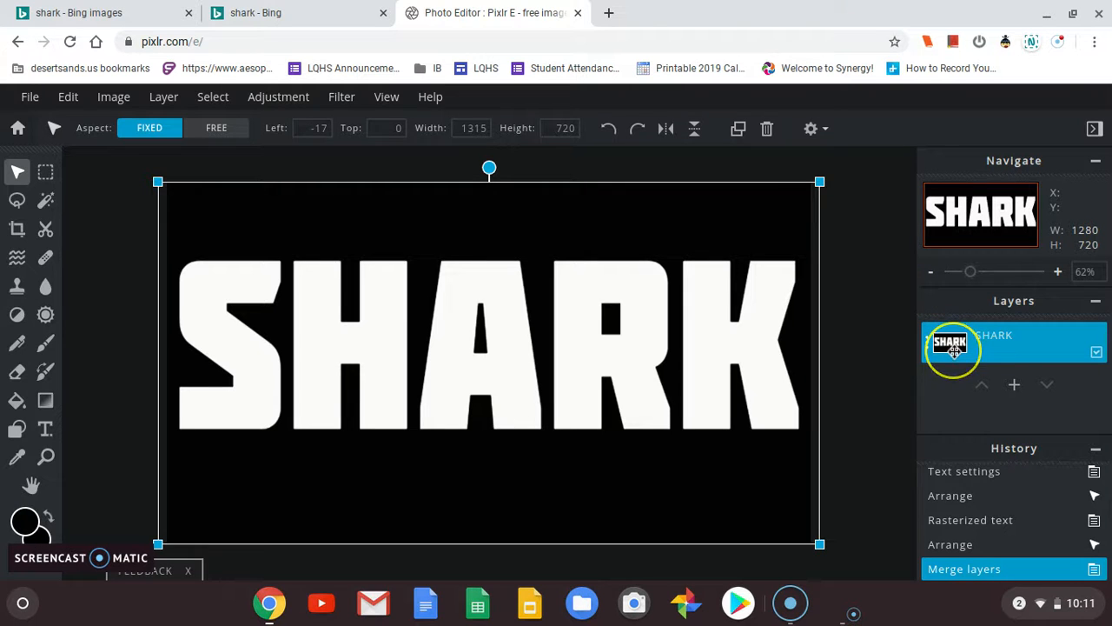
Step: Switch to the Bing page with the large shark photo and copy that photo's image address
left_click(257, 13)
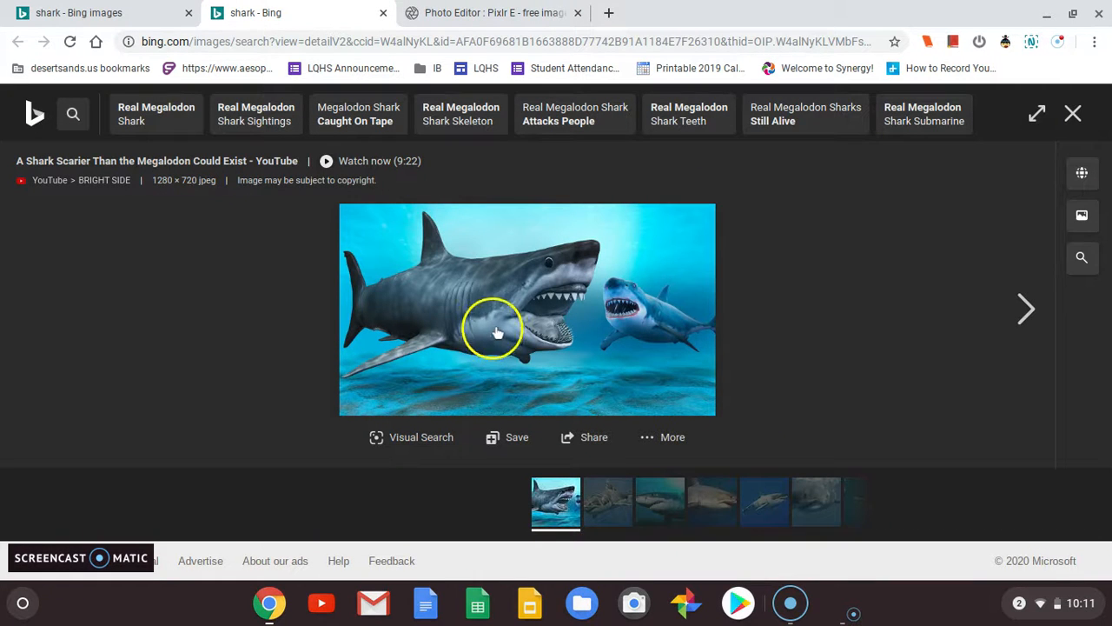
right_click(496, 292)
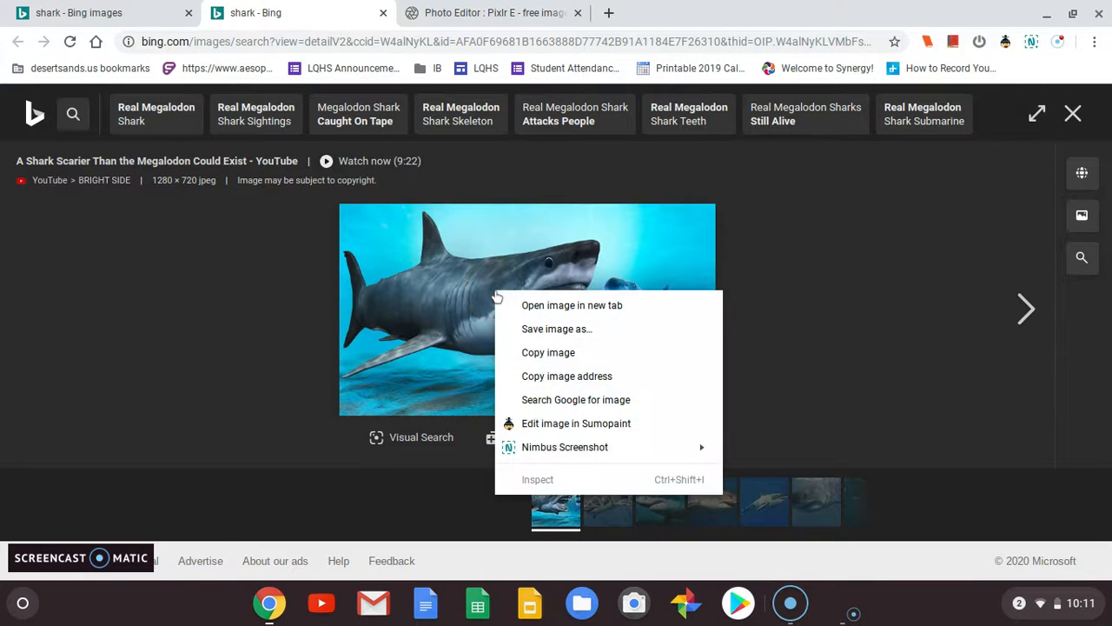
left_click(618, 379)
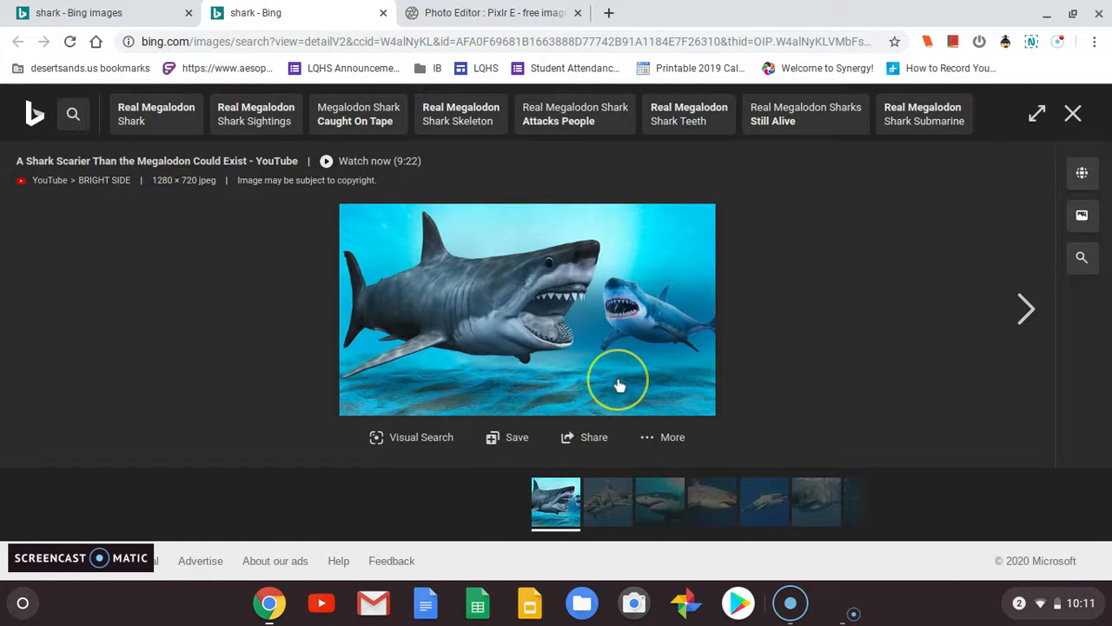
left_click(475, 14)
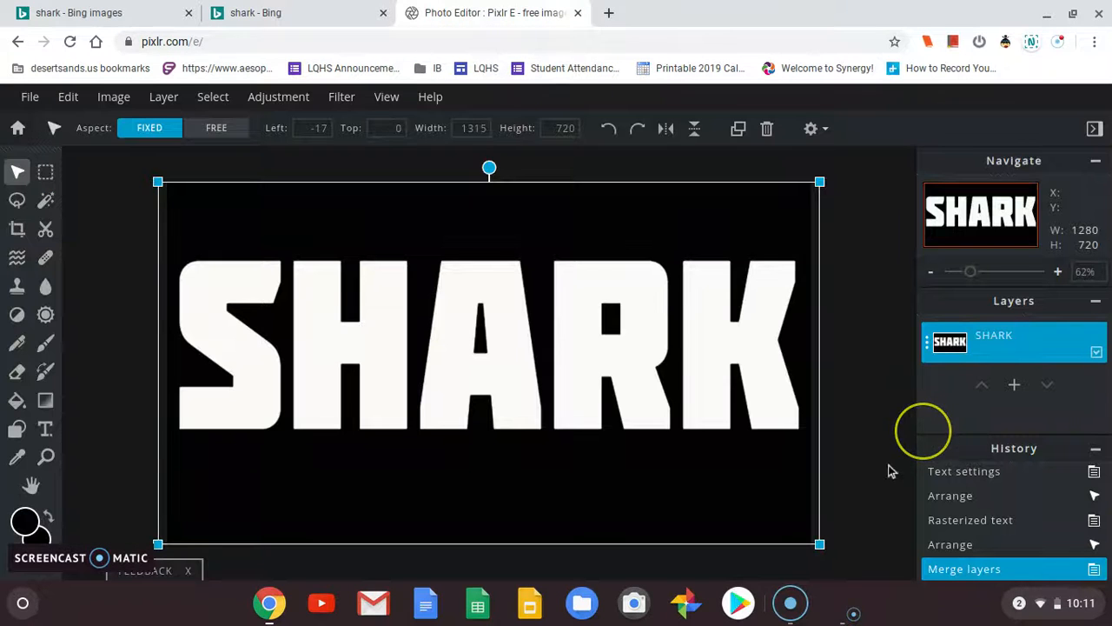
left_click(157, 101)
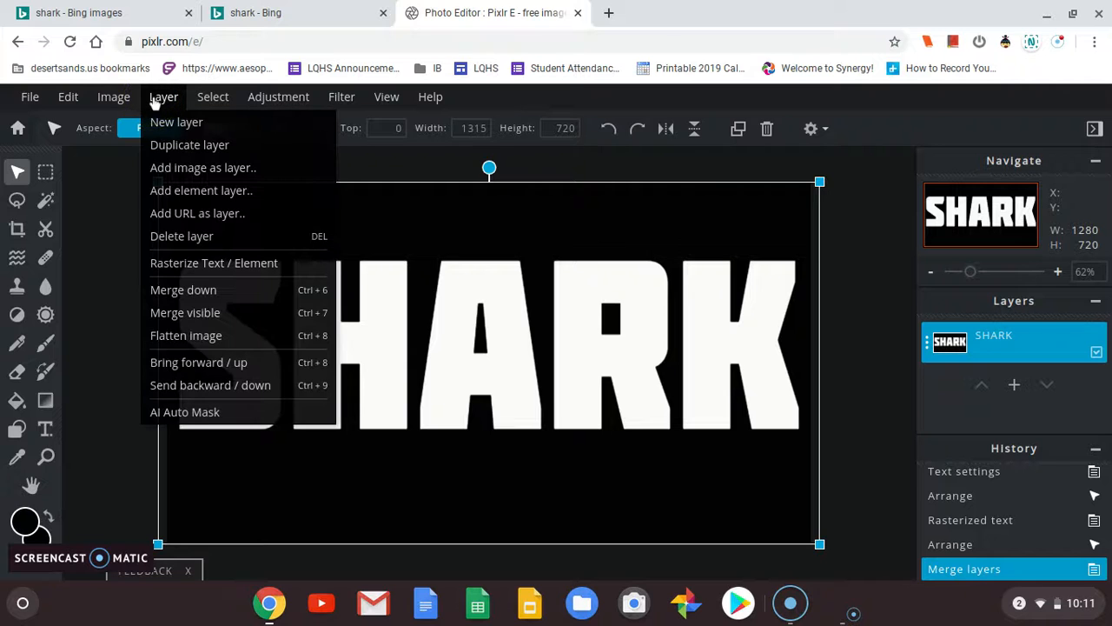
left_click(164, 97)
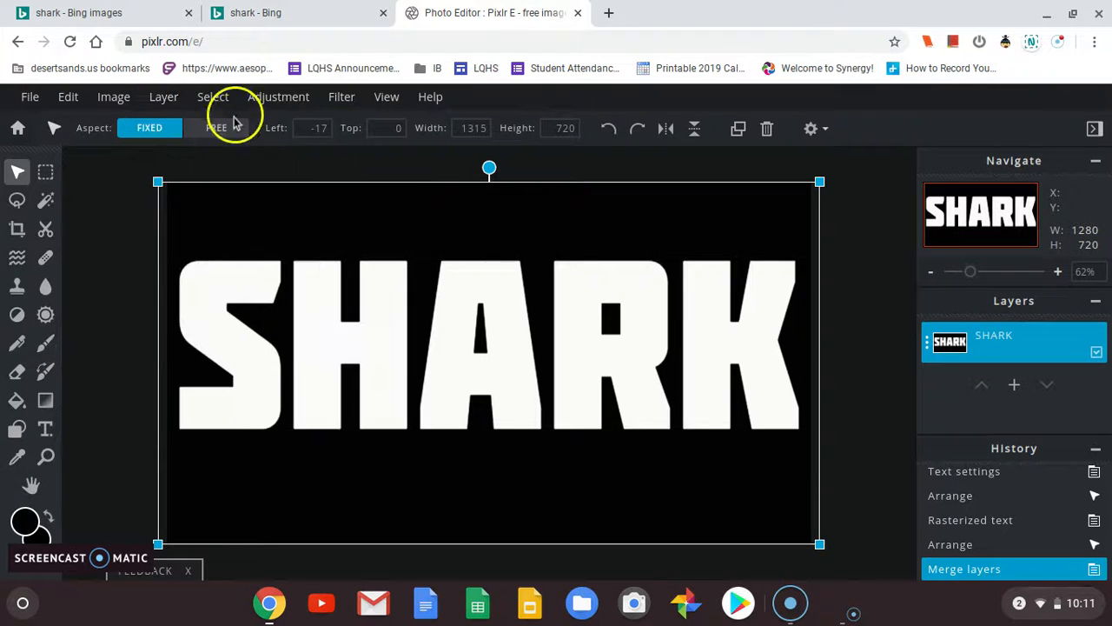
left_click(161, 99)
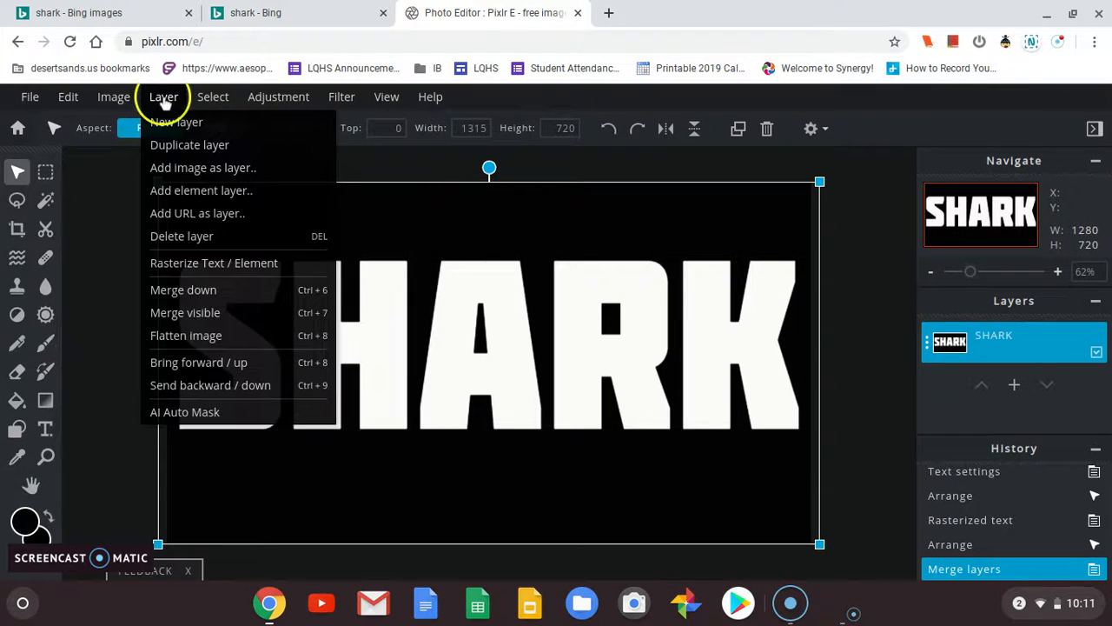
left_click(199, 221)
left_click(502, 336)
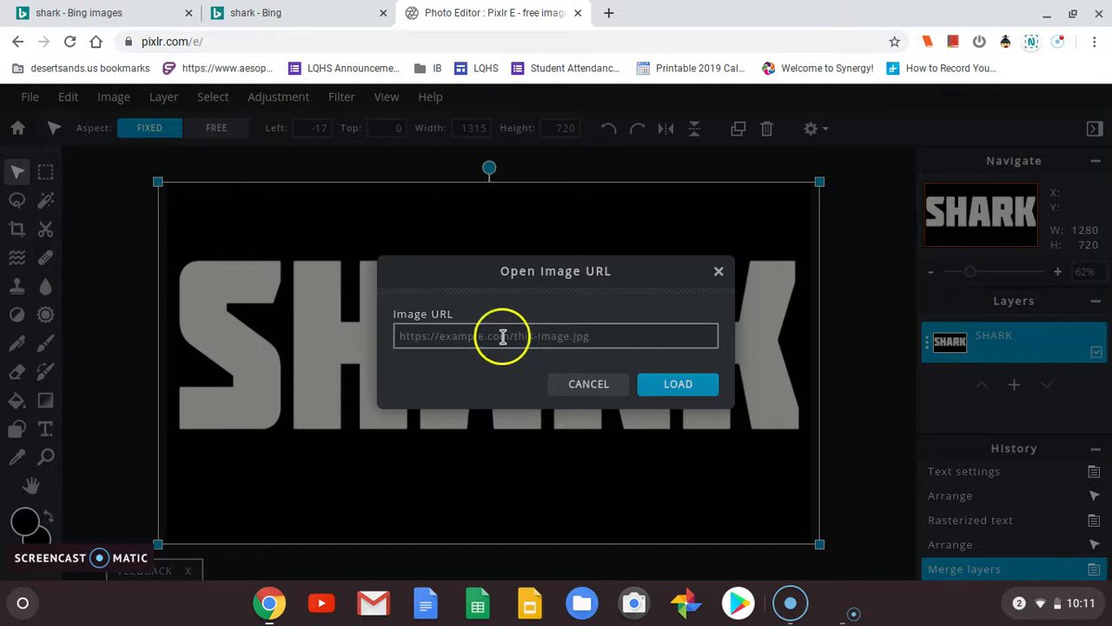
right_click(502, 337)
left_click(550, 164)
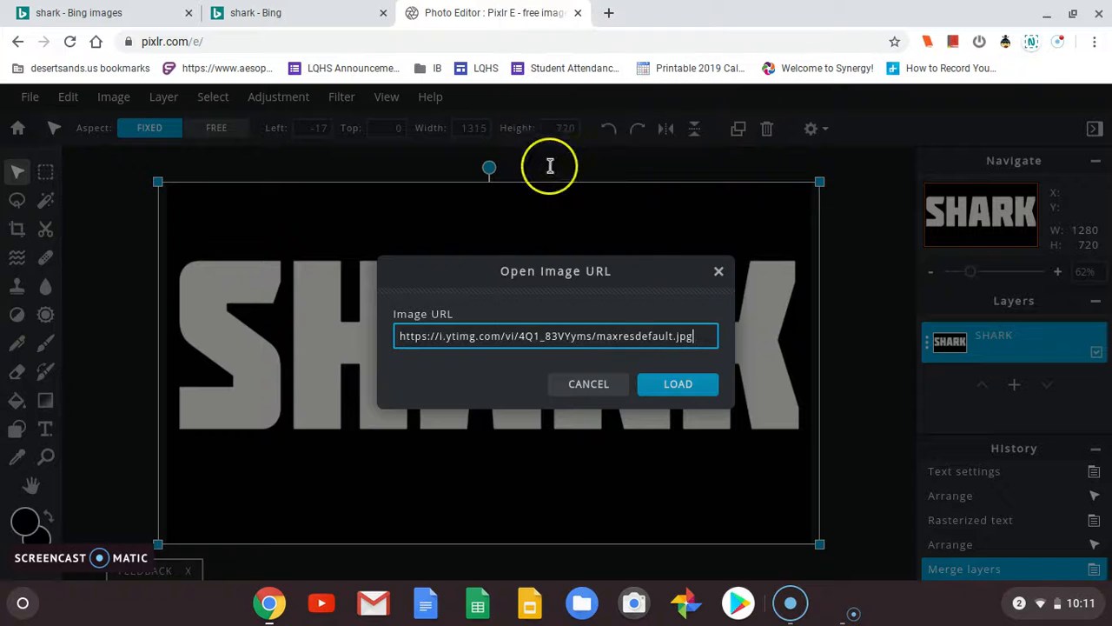
left_click(678, 384)
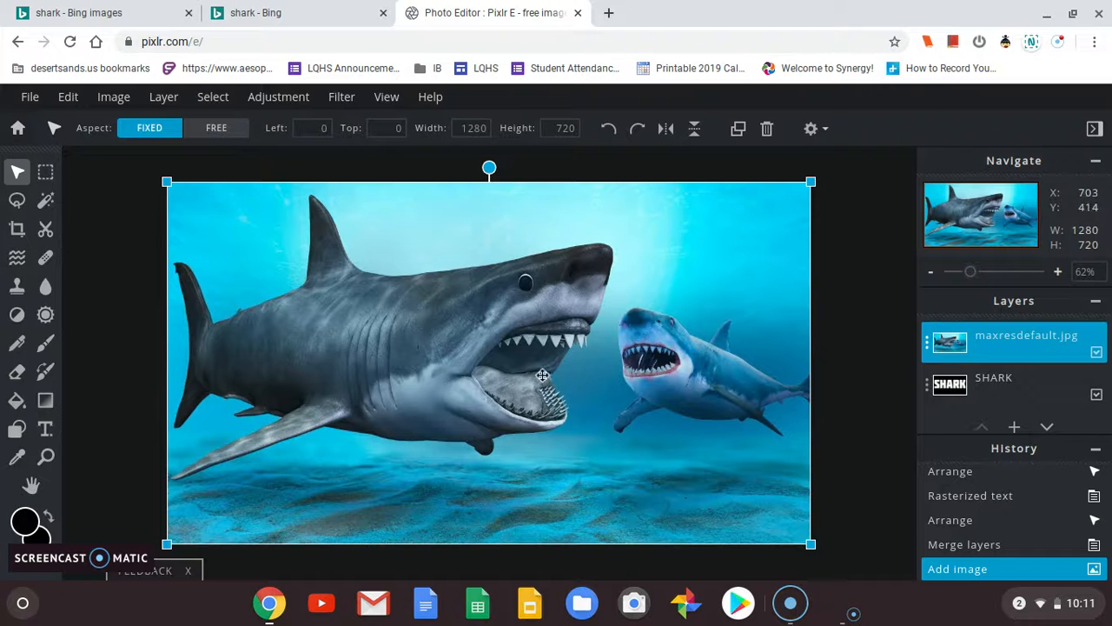
Step: Briefly hide the maxresdefault.jpg photo layer to check the lettering underneath and show the layer again
left_click_drag(943, 338, 1093, 351)
left_click(1097, 352)
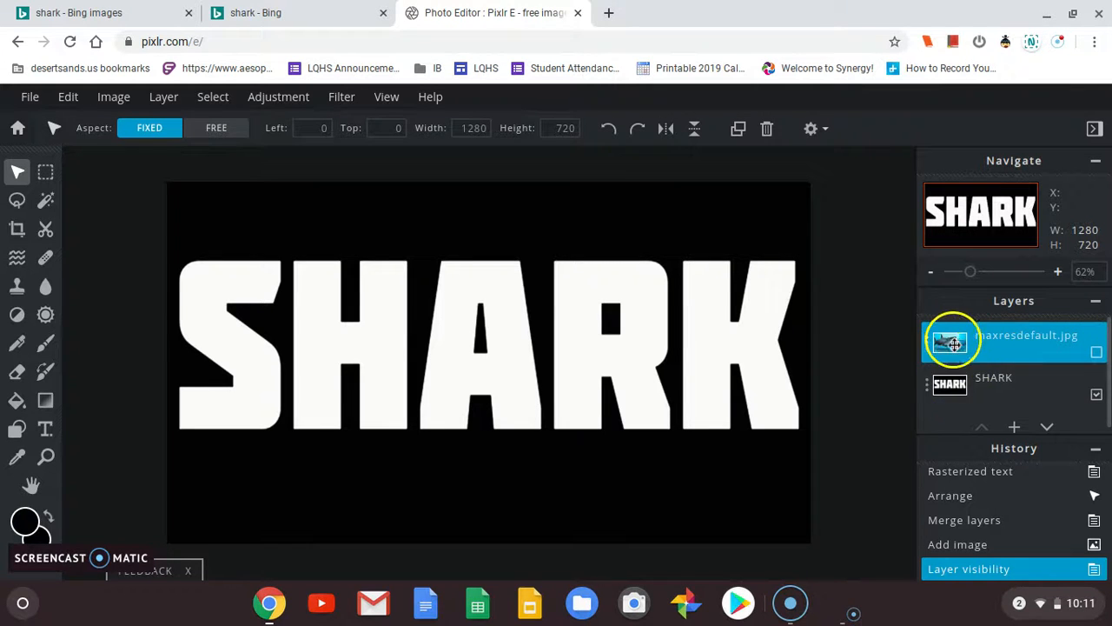
left_click(1096, 353)
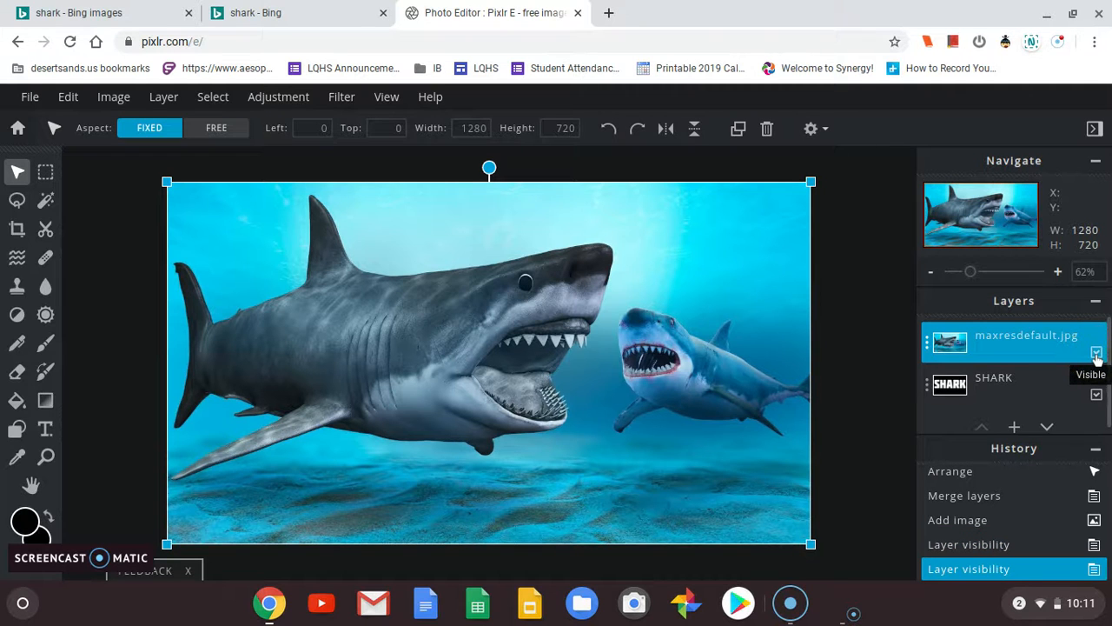
Step: Set the transparency of the maxresdefault.jpg photo layer to 50 in its layer settings
left_click(927, 342)
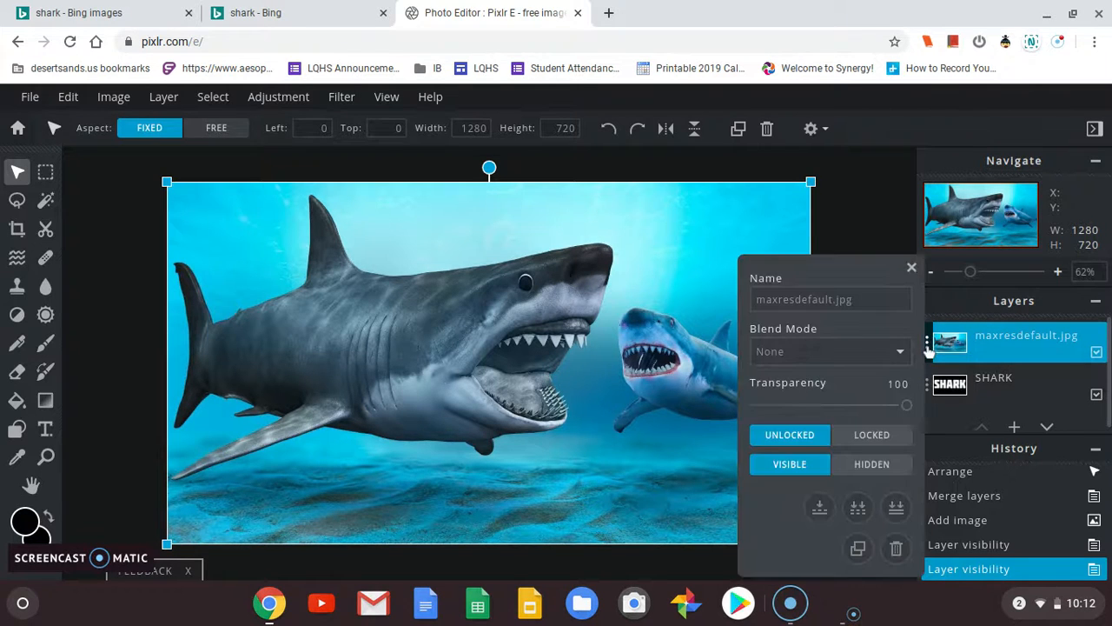
left_click_drag(906, 405, 832, 409)
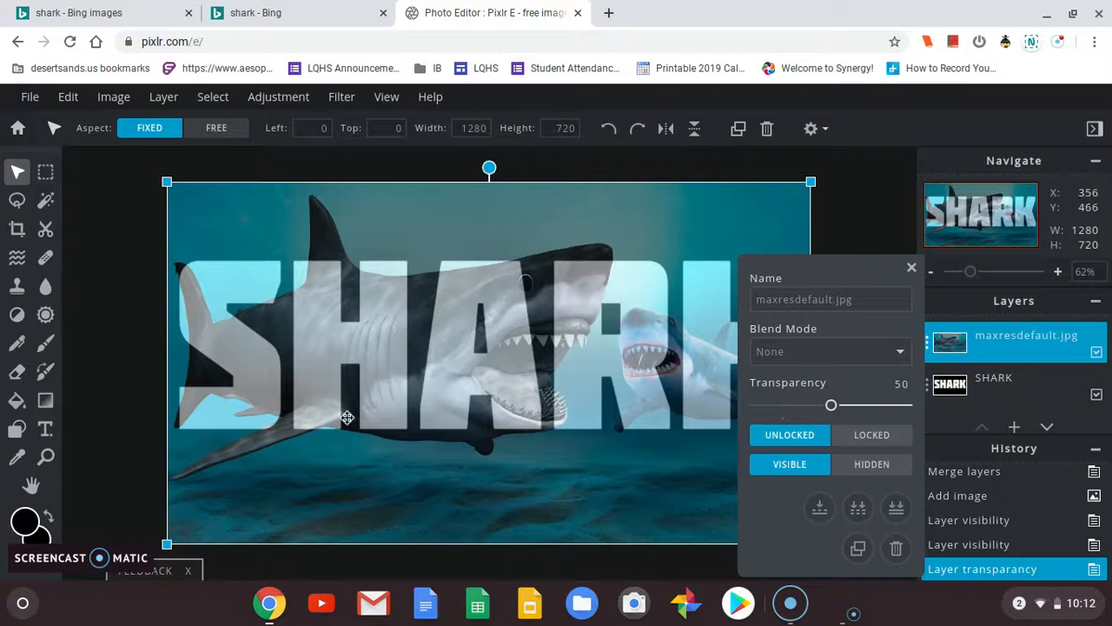
left_click(912, 268)
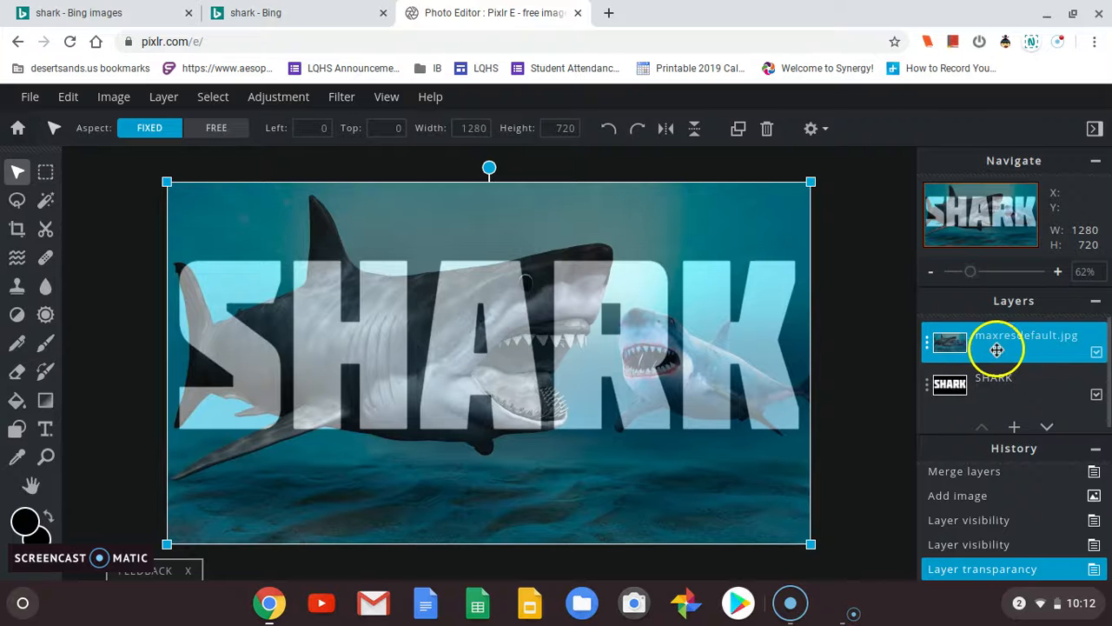
Step: Free transform the shark photo to about 1265 x 377 px so it just covers the SHARK lettering, and apply the transform
left_click(69, 98)
left_click(112, 267)
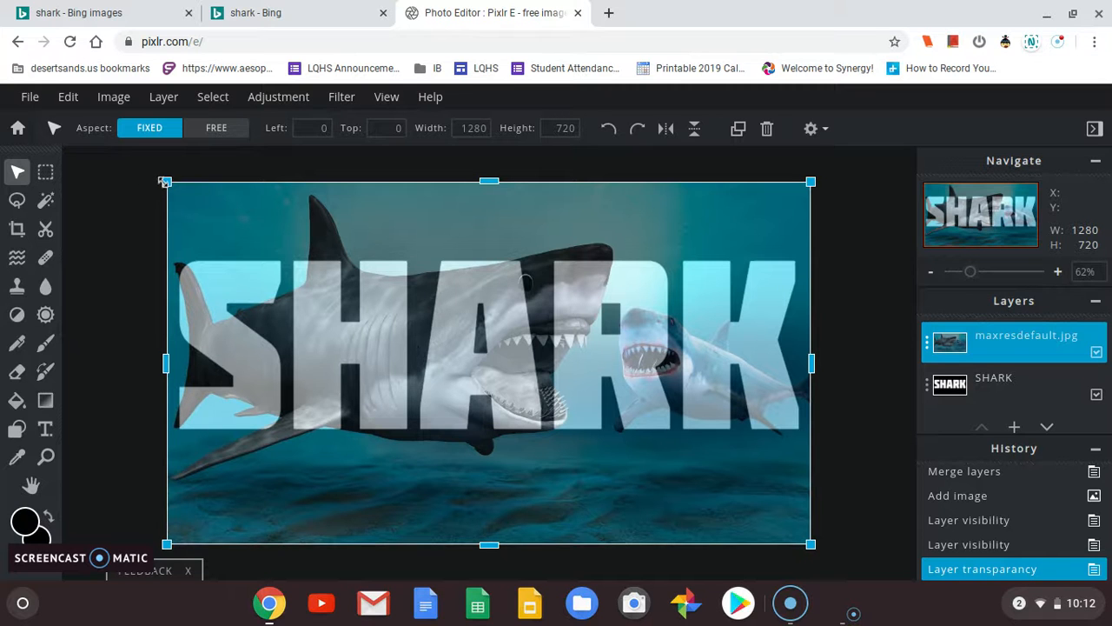
left_click_drag(165, 181, 168, 249)
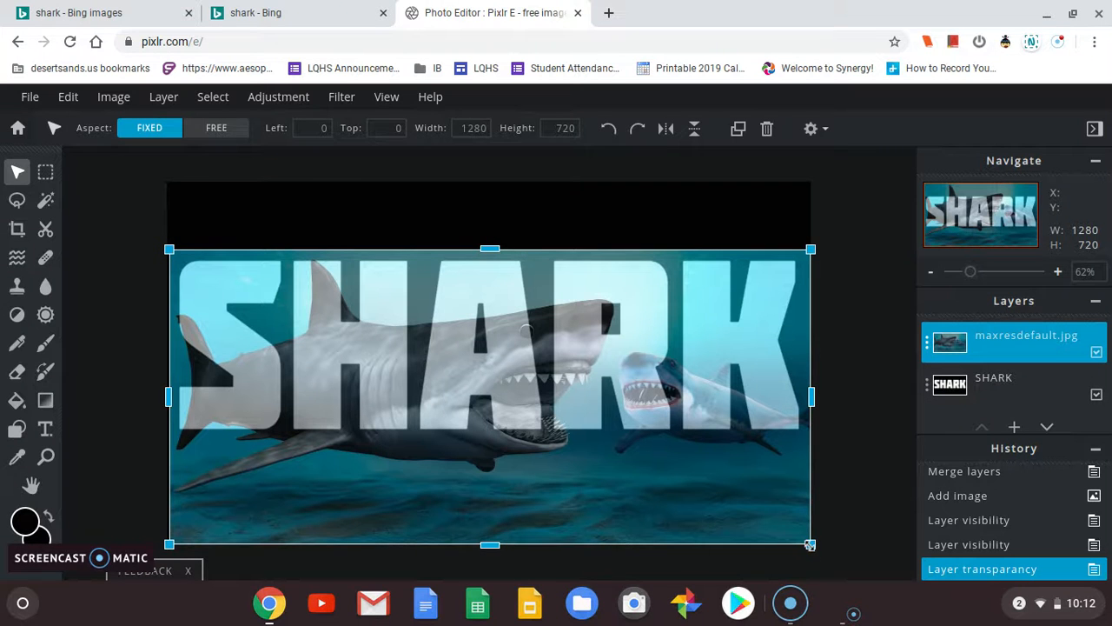
left_click_drag(810, 544, 806, 440)
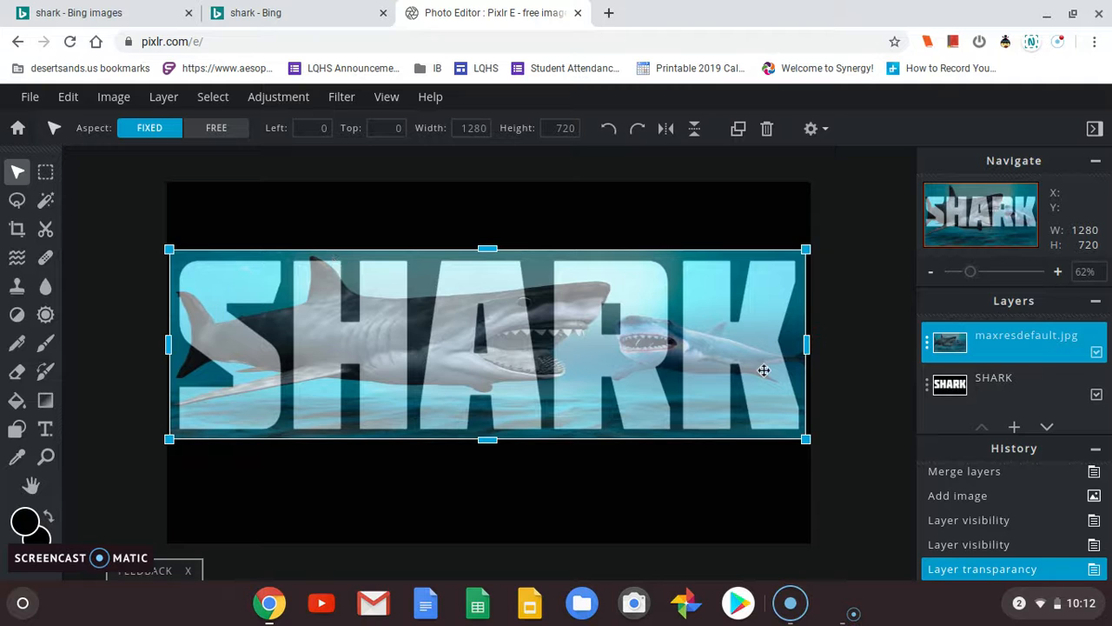
left_click(927, 347)
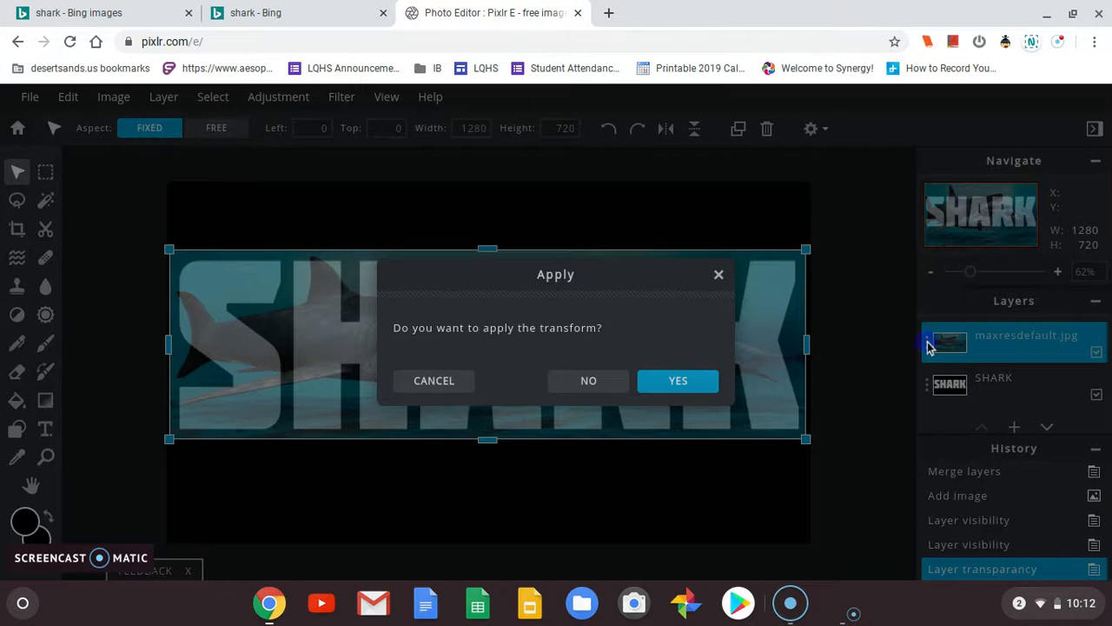
left_click(682, 385)
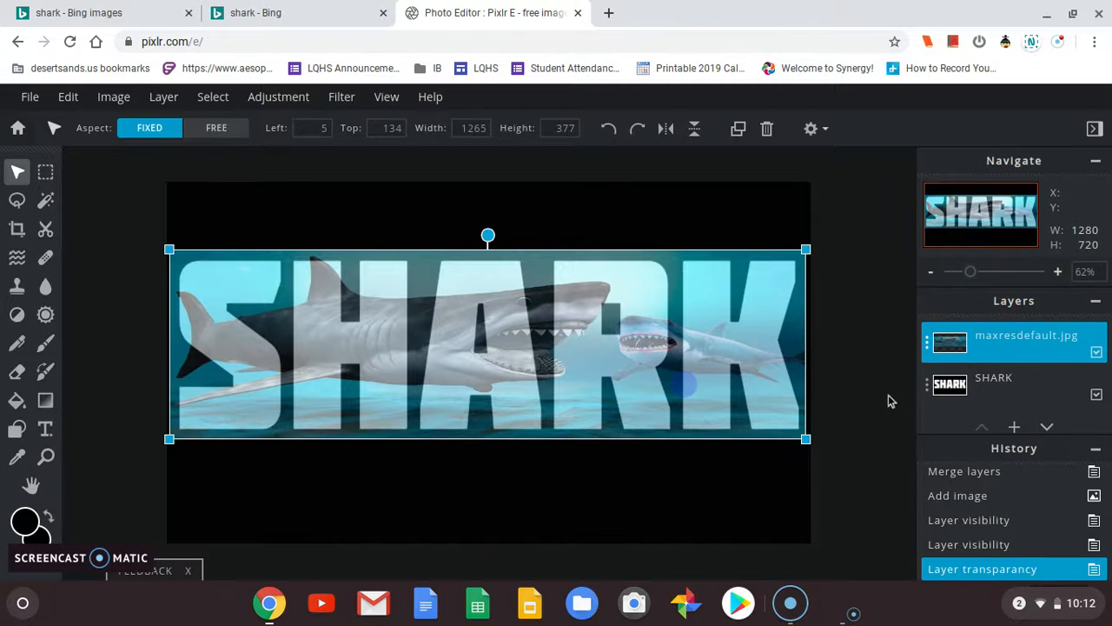
Step: Set the maxresdefault.jpg photo layer's transparency to 100 and hide the layer
left_click(928, 344)
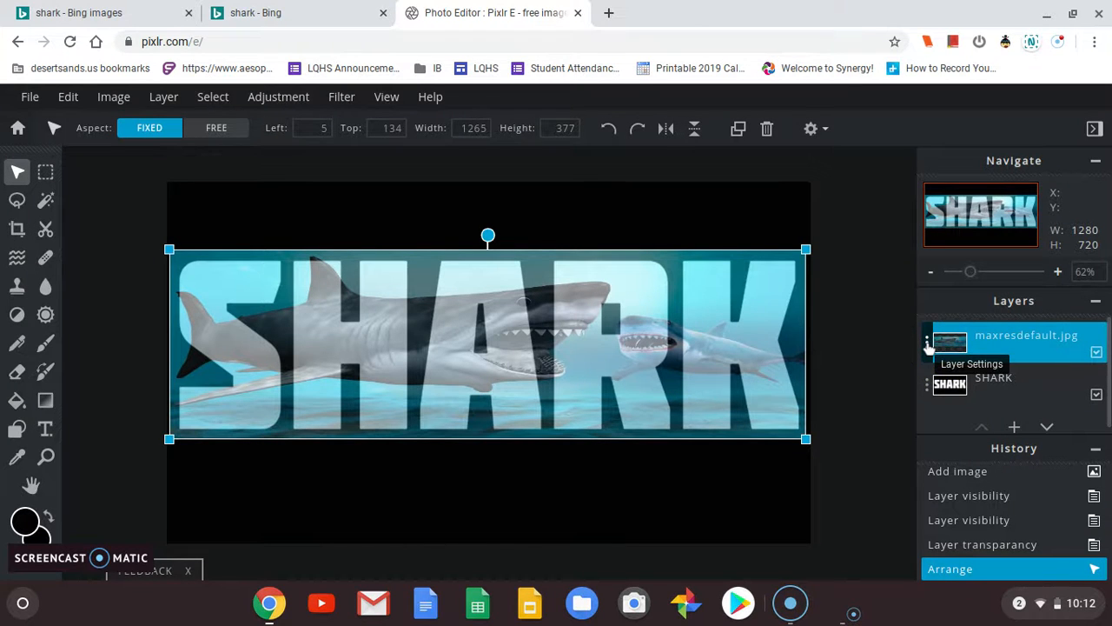
left_click(928, 345)
left_click(928, 345)
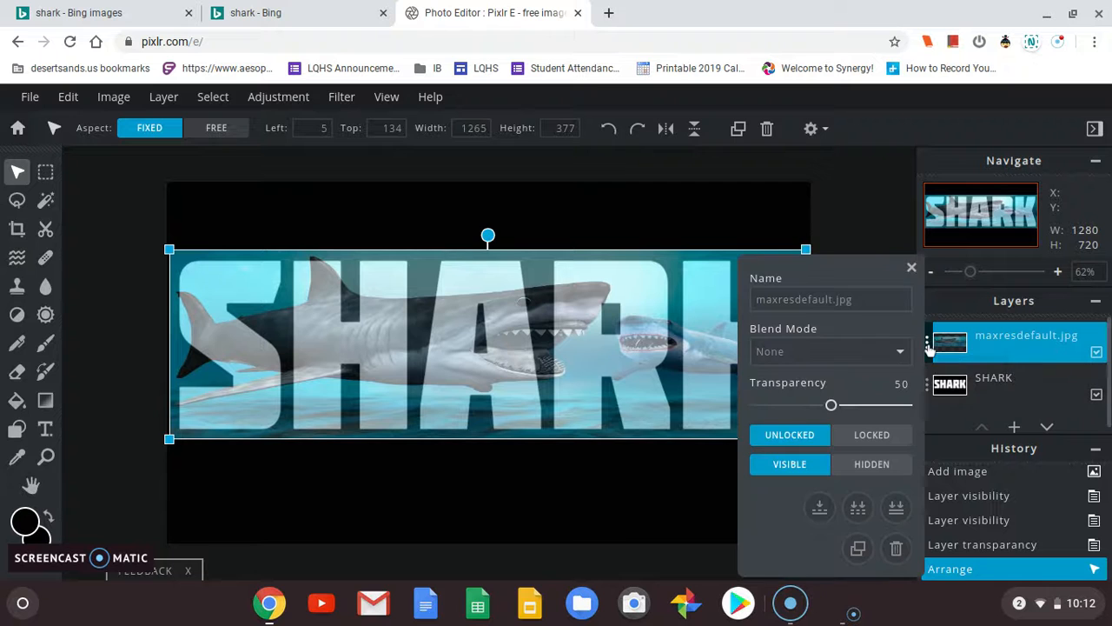
left_click(832, 405)
left_click_drag(831, 406, 923, 409)
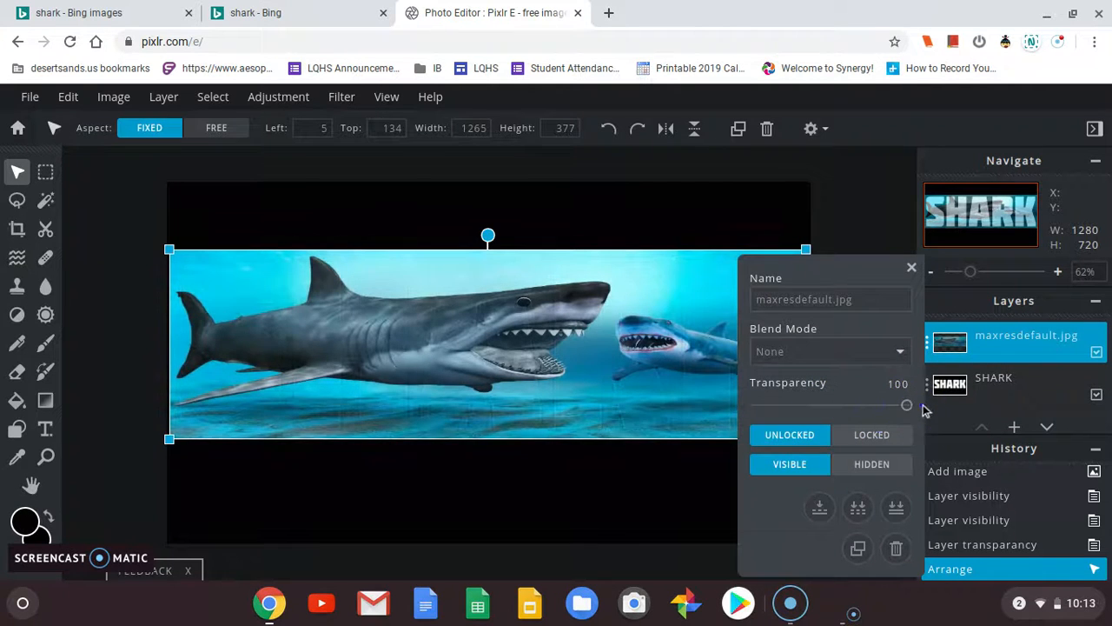
left_click(911, 267)
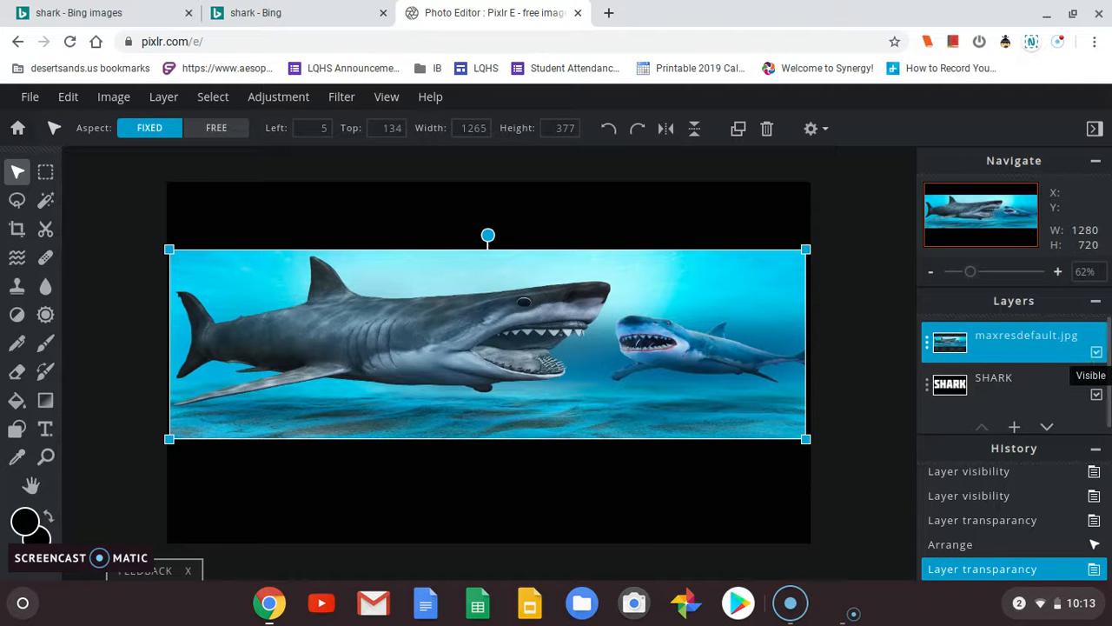
left_click(1096, 352)
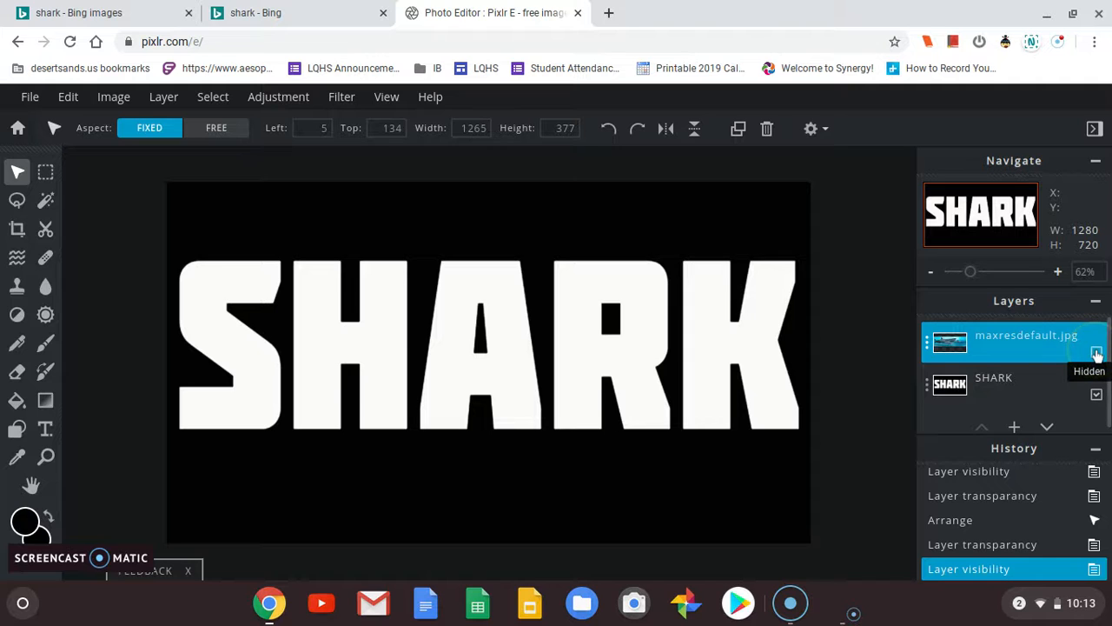
left_click(950, 344)
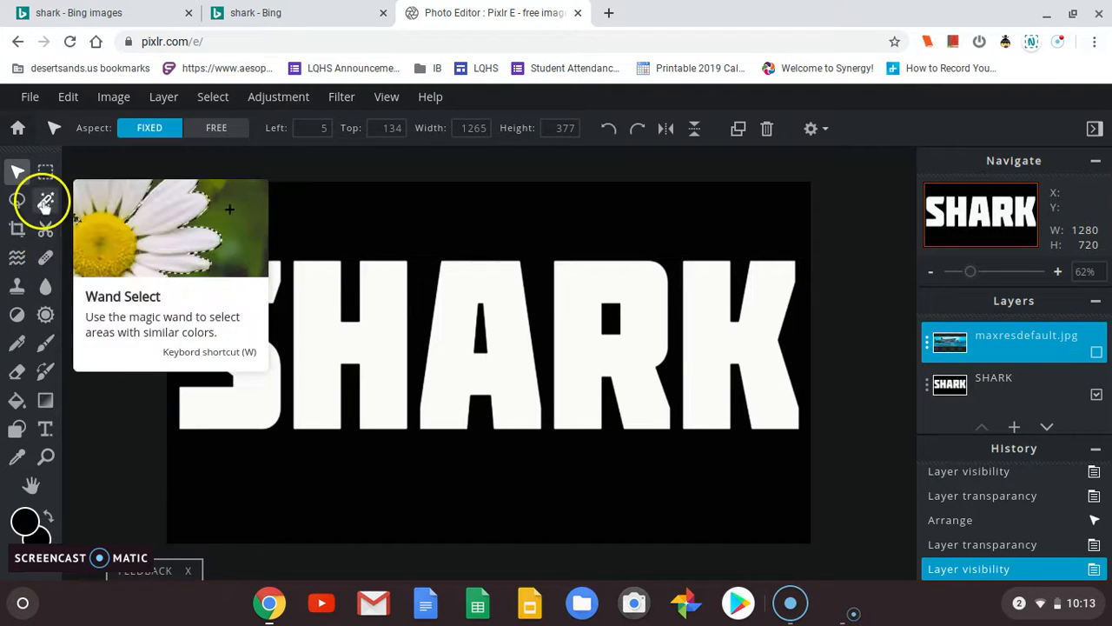
Step: On the SHARK layer, select the black background around the letters with Wand Select at tolerance 32, clearing any selection made on the photo layer
left_click(46, 202)
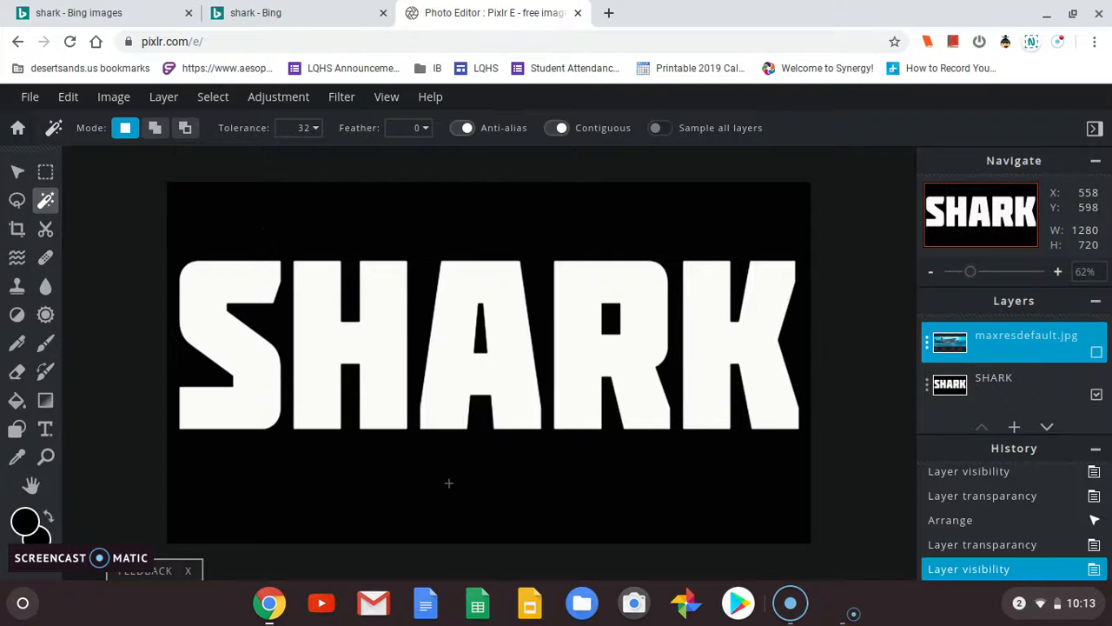
left_click(276, 227)
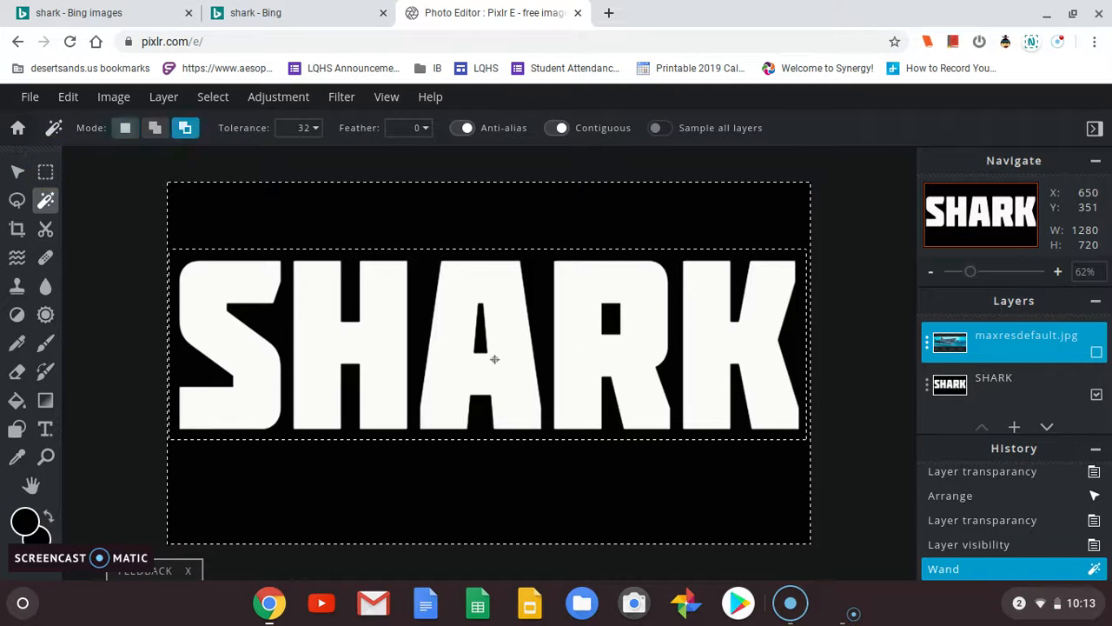
key("ctrl+d")
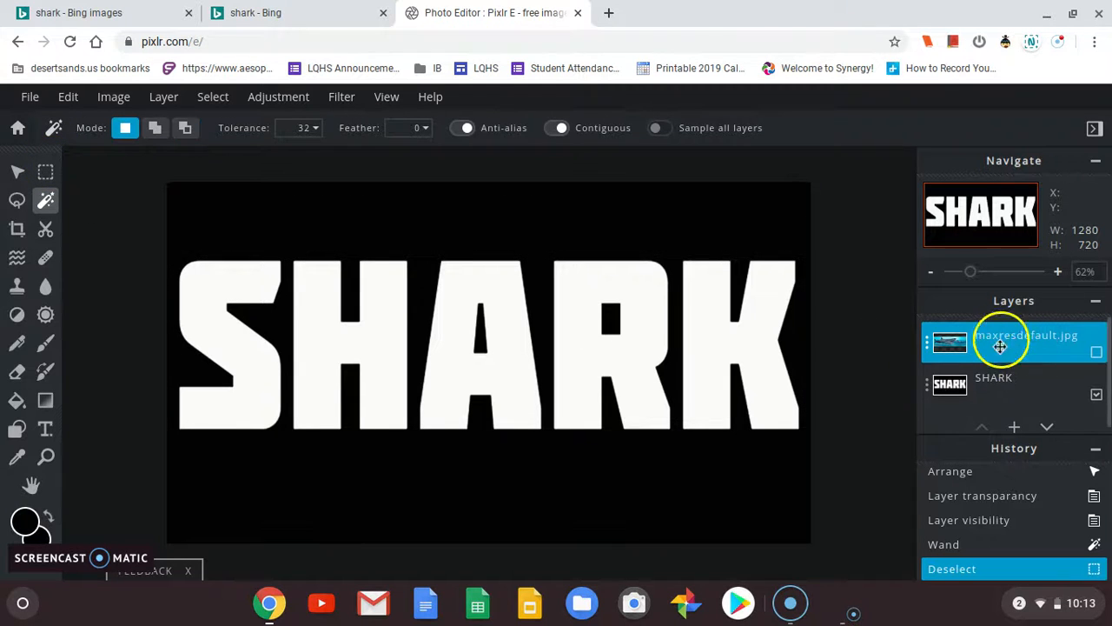
left_click(988, 381)
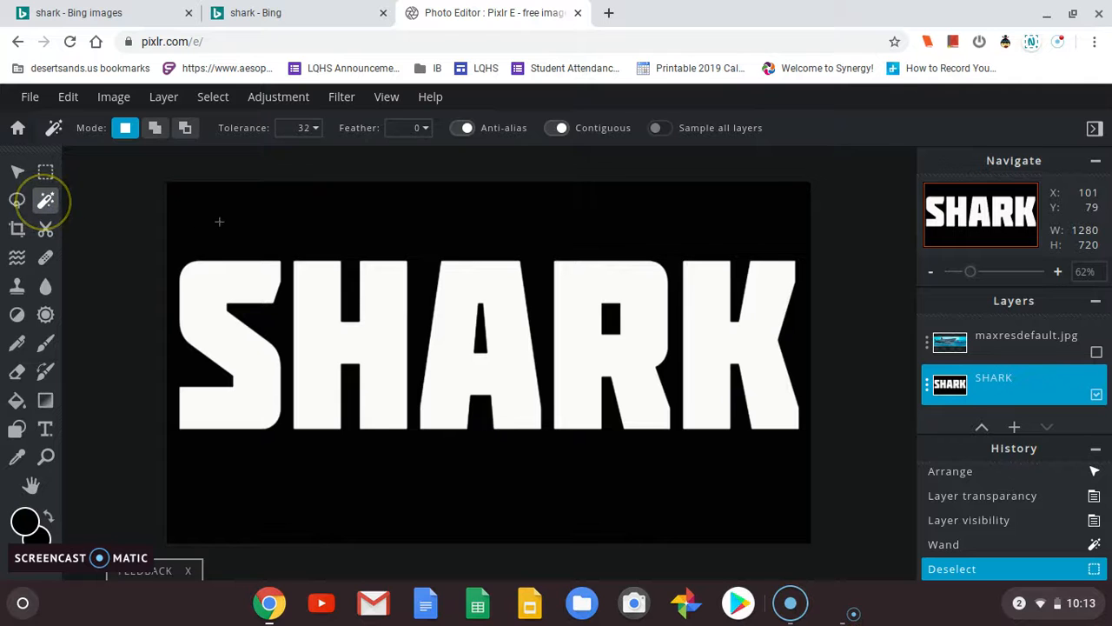
left_click(131, 224)
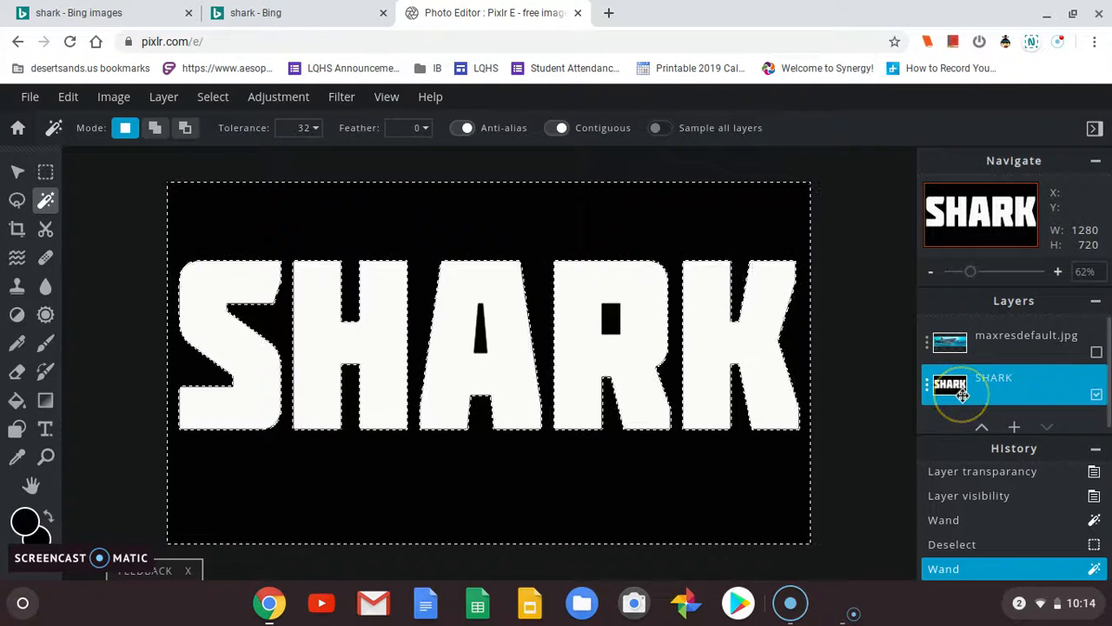
left_click(961, 396)
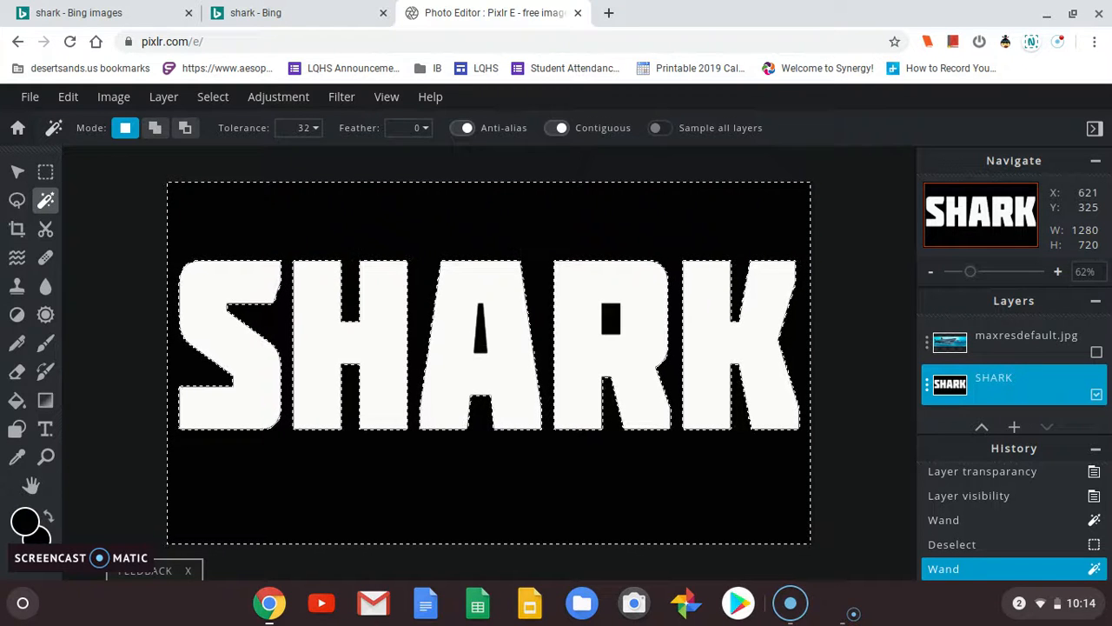
Step: Add the enclosed black areas inside the letters A and R to the wand selection of the background
key("shift")
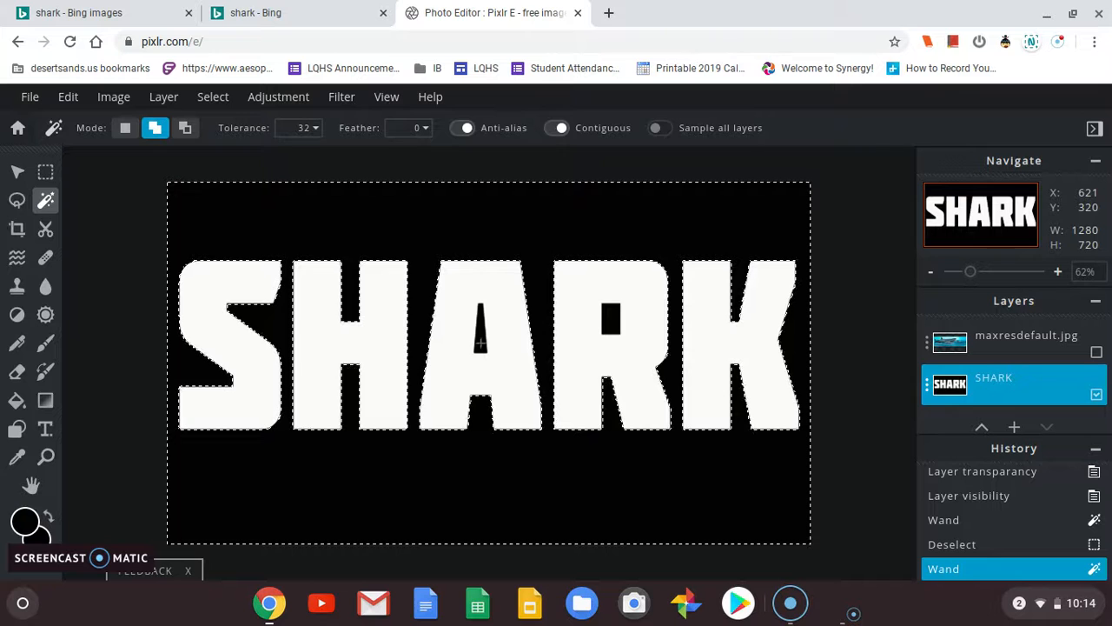
left_click(479, 344)
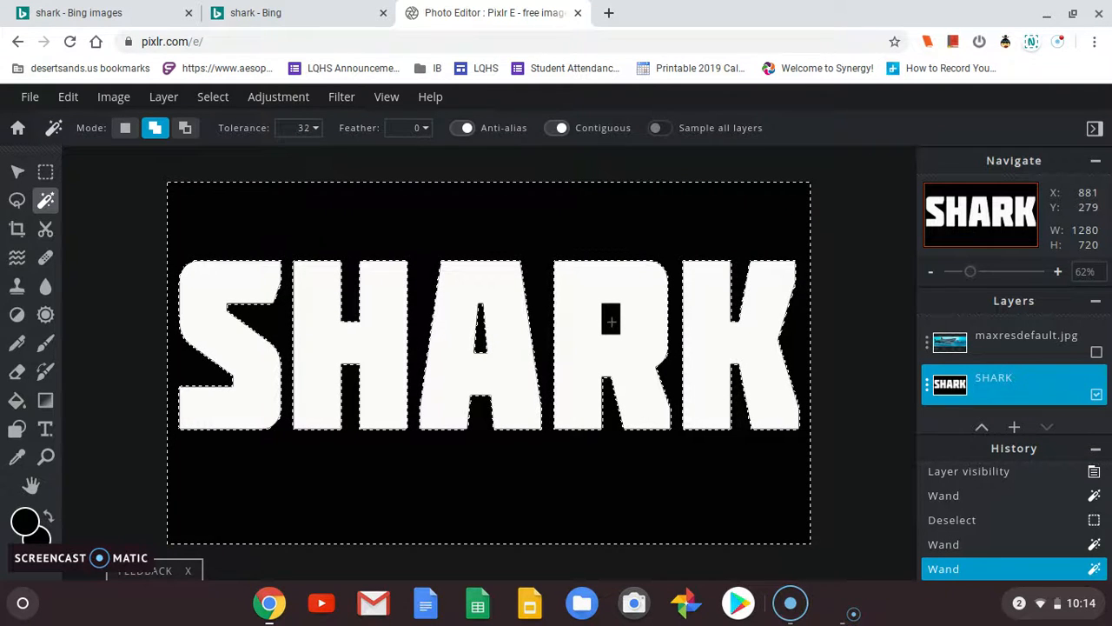
left_click(563, 399)
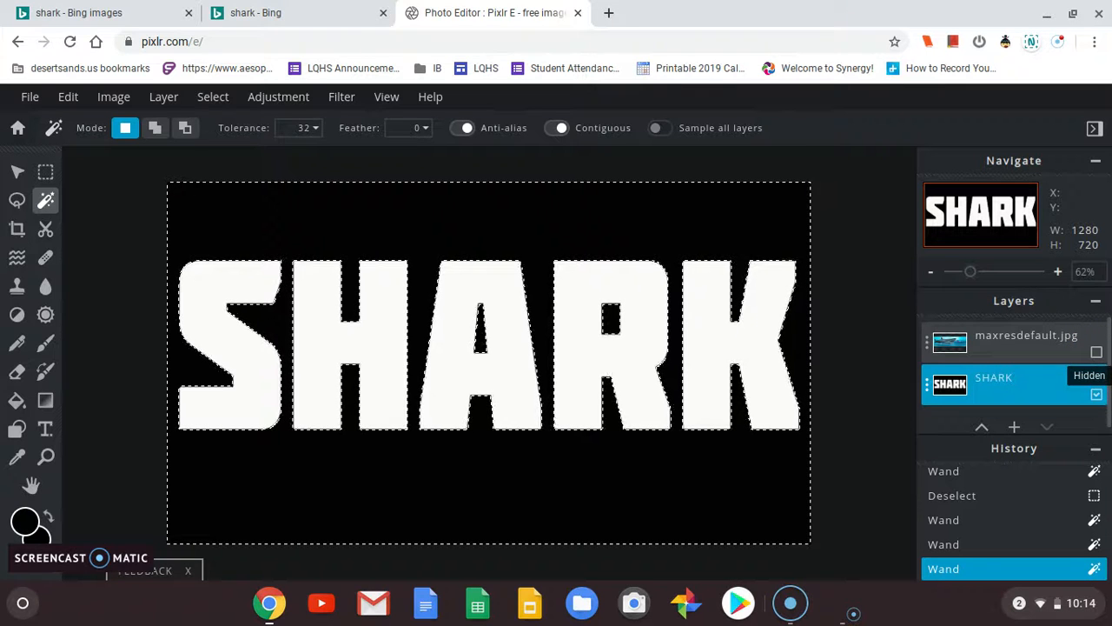
Step: Show and activate the maxresdefault.jpg layer, and erase the photo strip above the letters S and H with the 40 px Eraser
left_click(1097, 352)
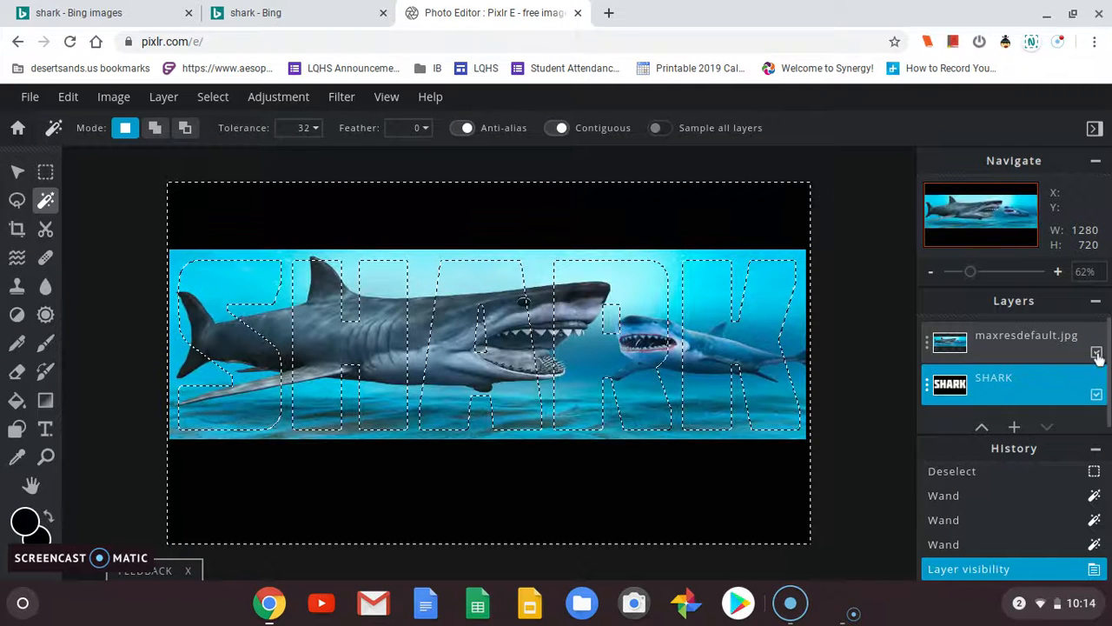
left_click(1049, 359)
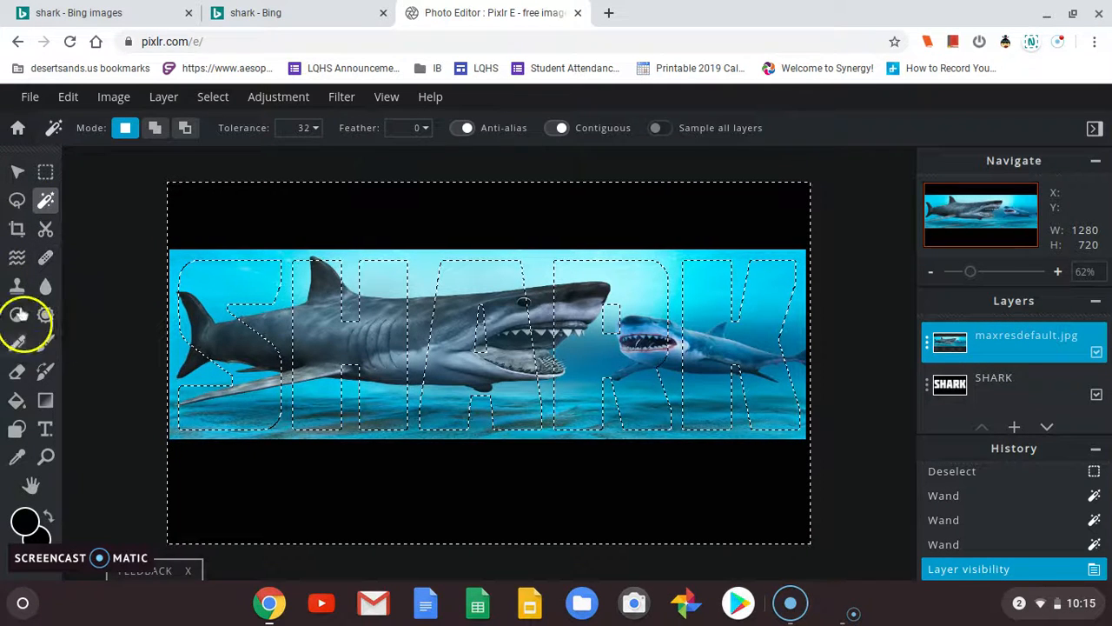
left_click(18, 374)
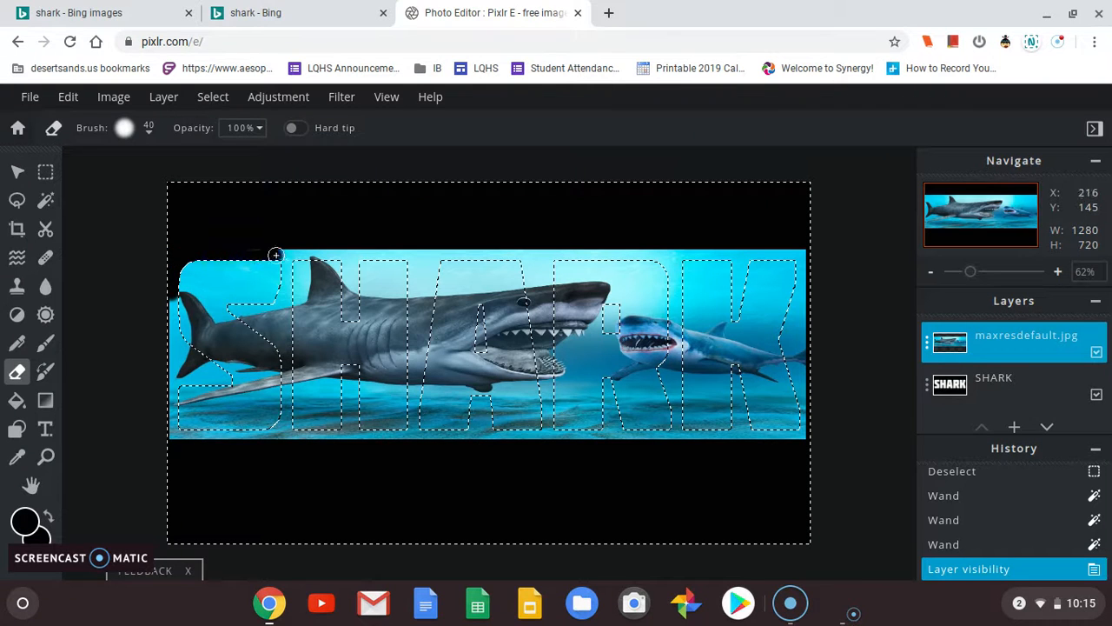
mouse_move(207, 251)
left_mouse_down()
mouse_move(397, 251)
mouse_move(434, 263)
mouse_move(375, 216)
left_mouse_up()
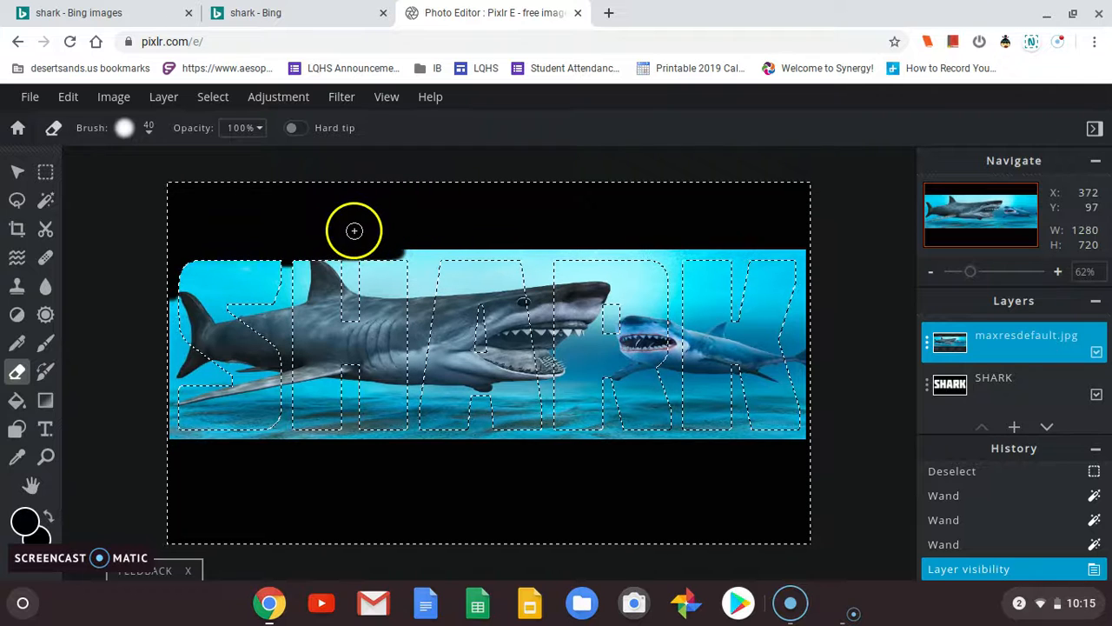
Step: Set the Eraser brush to 426 px with 0% softness and erase the rest of the shark photo within the selection around the letters
left_click(121, 131)
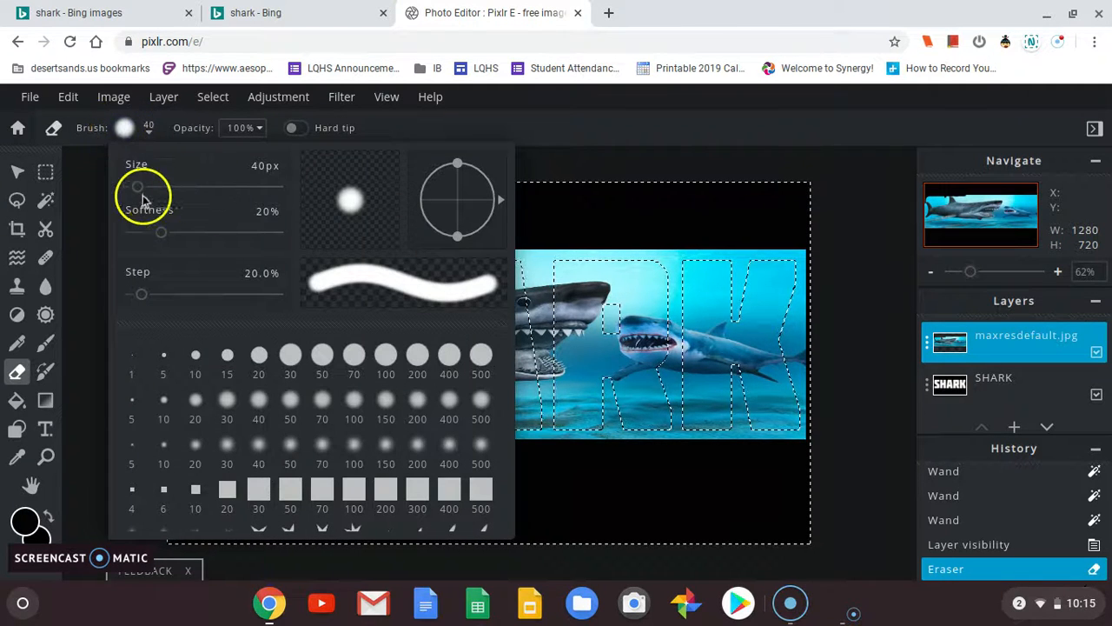
left_click_drag(139, 188, 193, 188)
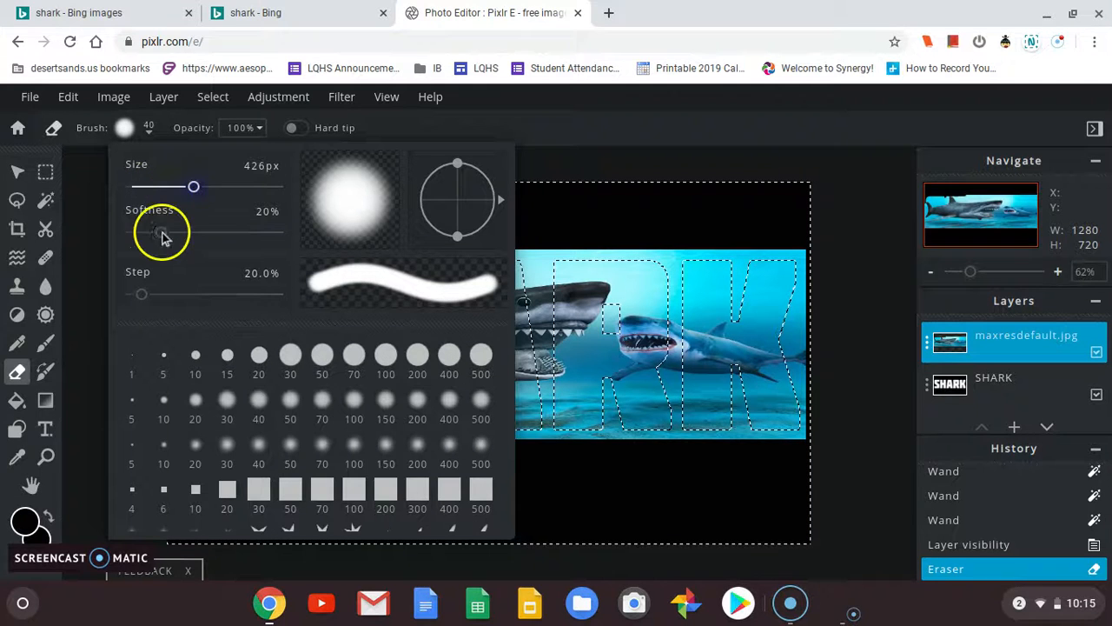
left_click_drag(145, 241, 131, 234)
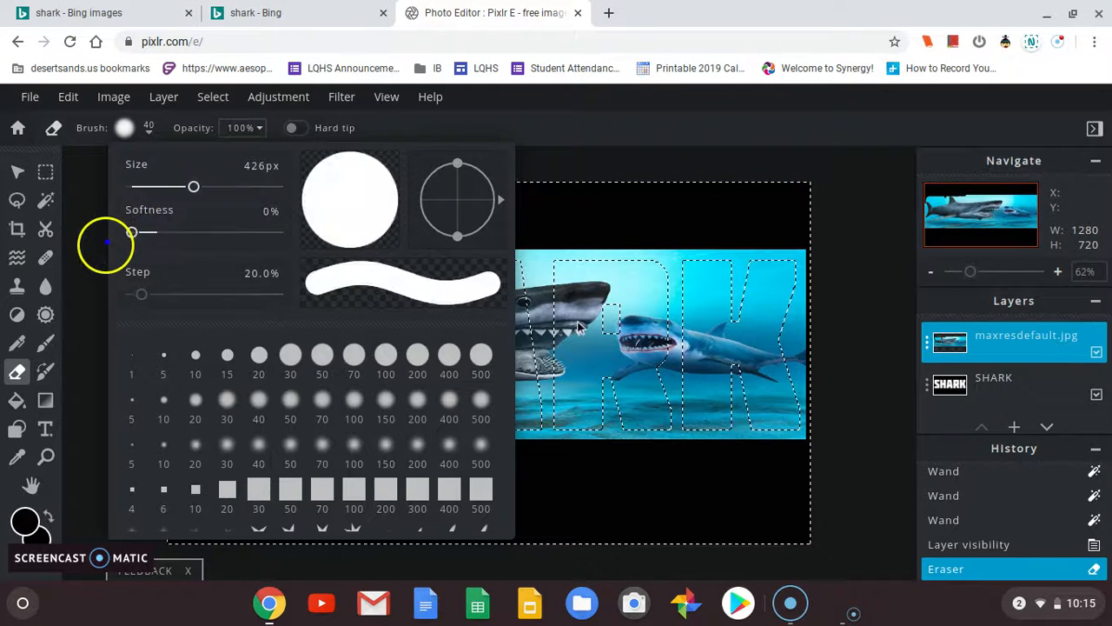
left_click(531, 130)
mouse_move(637, 257)
left_mouse_down()
mouse_move(701, 302)
mouse_move(736, 290)
mouse_move(765, 333)
mouse_move(723, 393)
mouse_move(605, 299)
mouse_move(566, 360)
mouse_move(517, 401)
mouse_move(424, 282)
mouse_move(346, 375)
mouse_move(254, 352)
mouse_move(214, 329)
mouse_move(198, 391)
mouse_move(192, 321)
mouse_move(264, 276)
mouse_move(735, 326)
mouse_move(783, 363)
left_mouse_up()
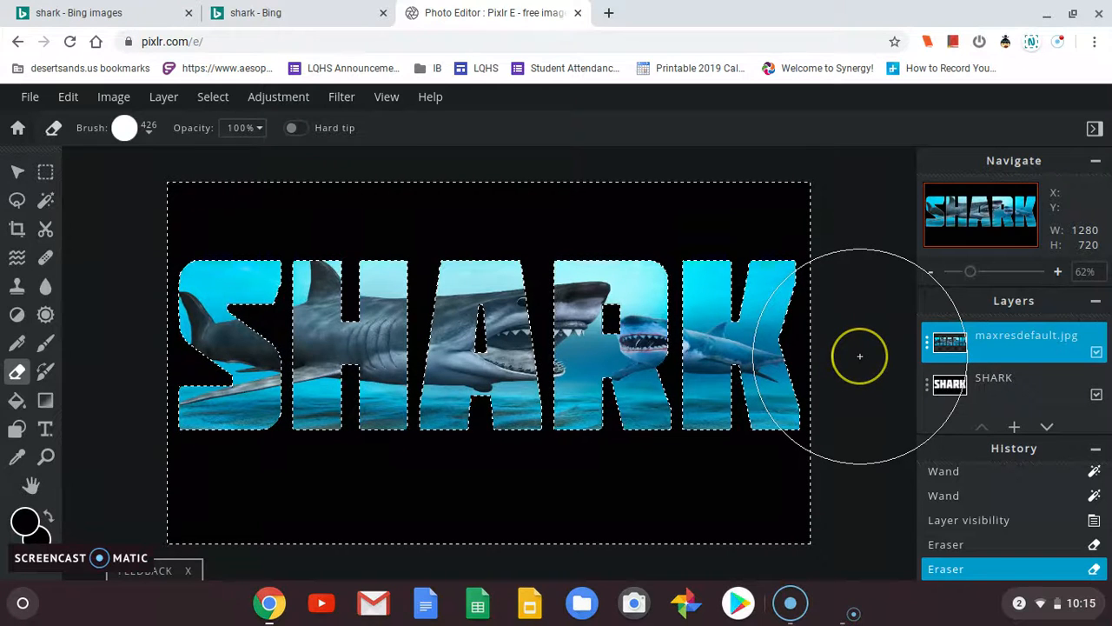
Step: Clear the selection and merge the maxresdefault.jpg photo layer down into the SHARK layer
key("ctrl+d")
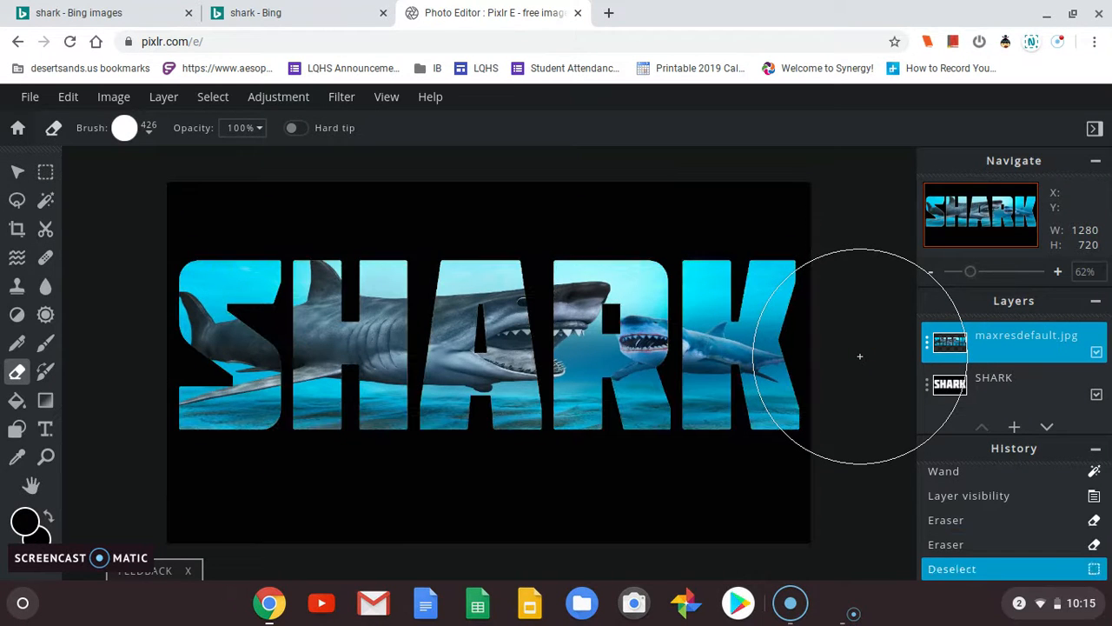
left_click(1011, 344)
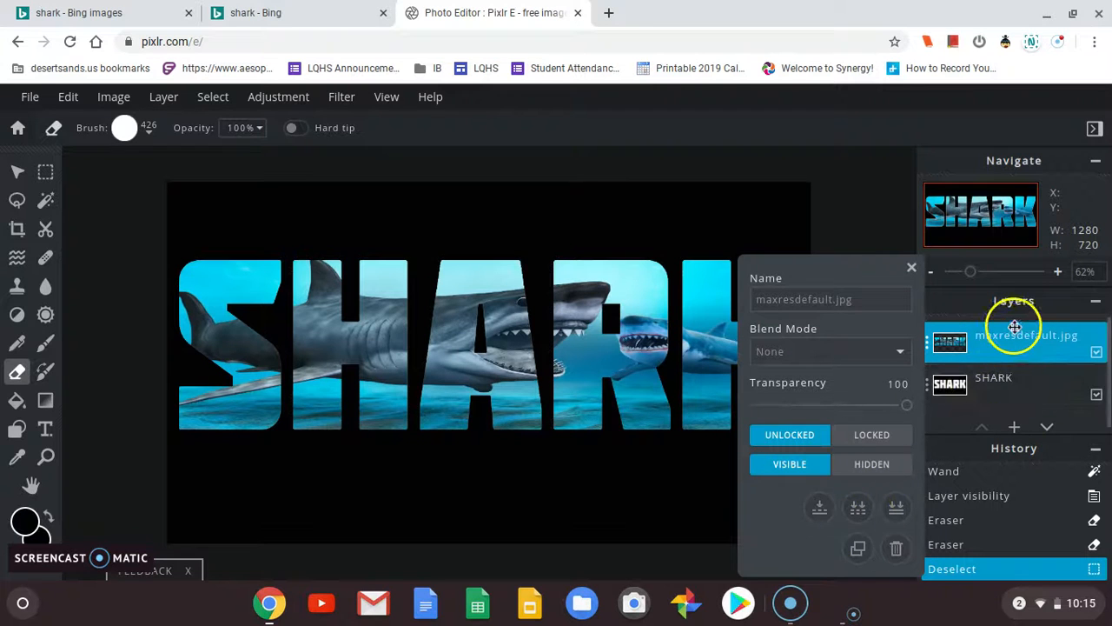
left_click(821, 511)
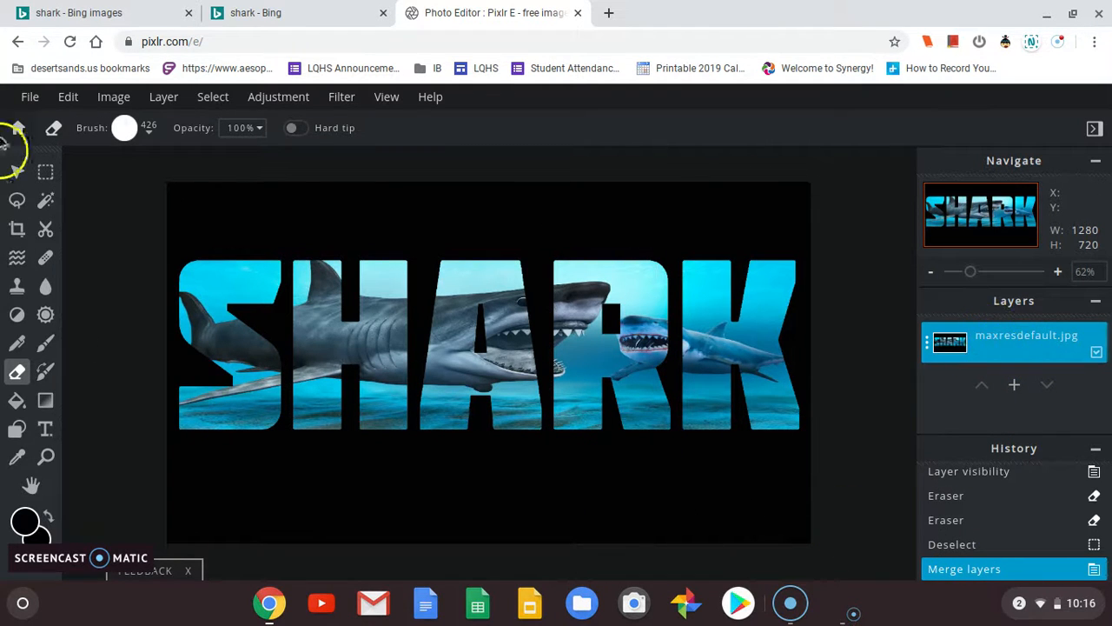
Step: Open the save settings for the merged SHARK image
left_click(30, 98)
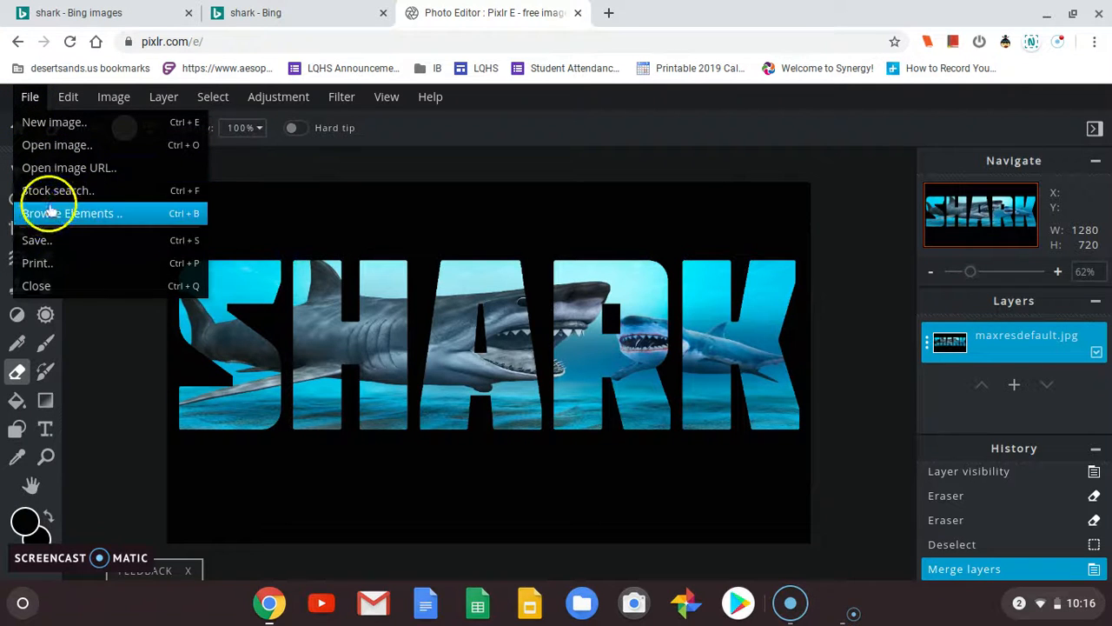
left_click(36, 247)
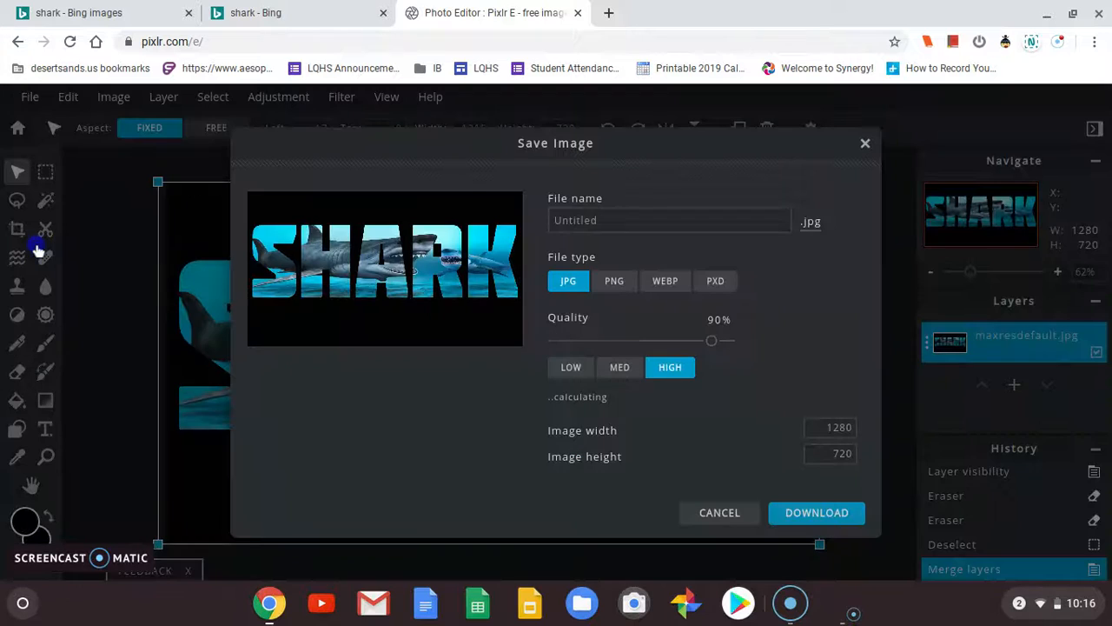